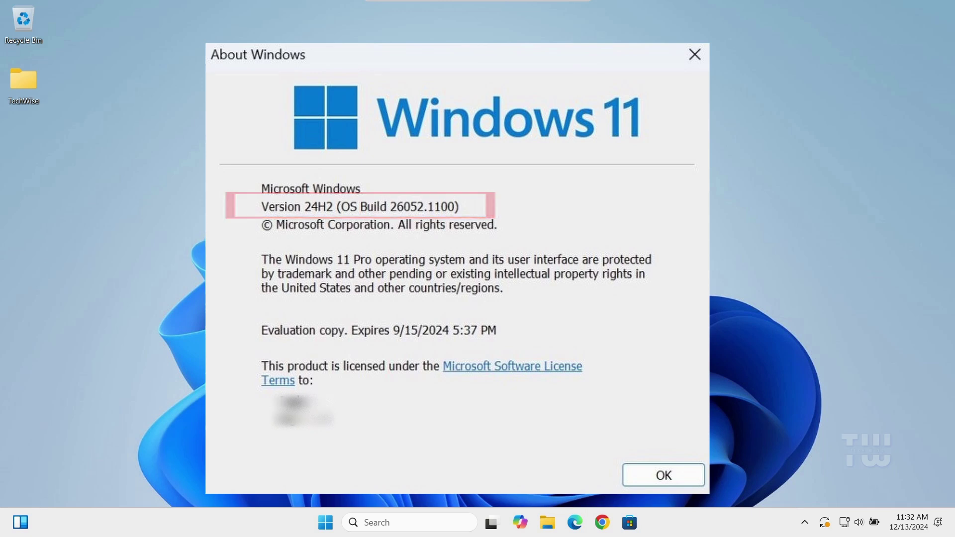
Step: Dismiss the About Windows (24H2) box, then open and close the Windows search panel
{"action": "key", "text": "Return"}
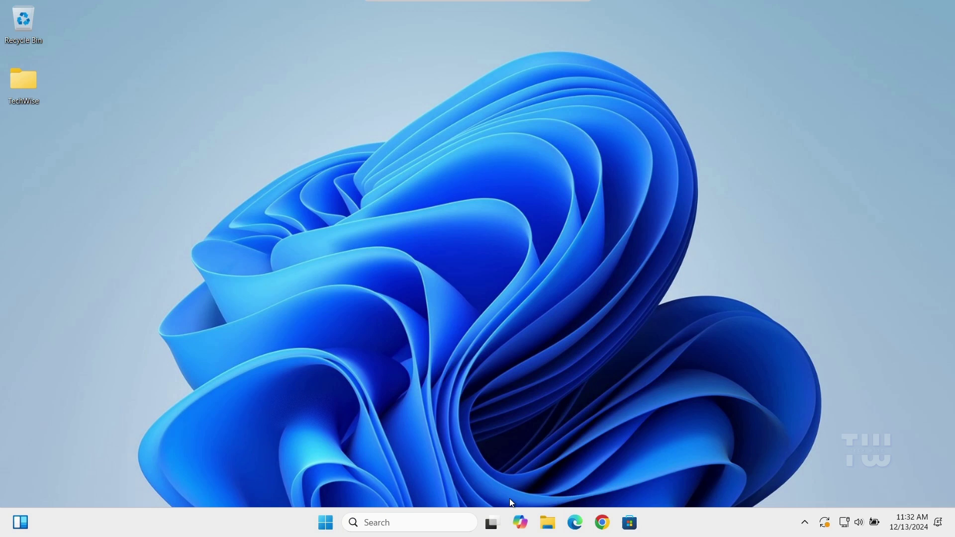
{"action": "left_click", "coordinate": [453, 523]}
{"action": "left_click", "coordinate": [251, 422]}
Step: Run winver from search to check the version, then view the Windows Update page
{"action": "left_click", "coordinate": [430, 520]}
{"action": "type", "text": "winver"}
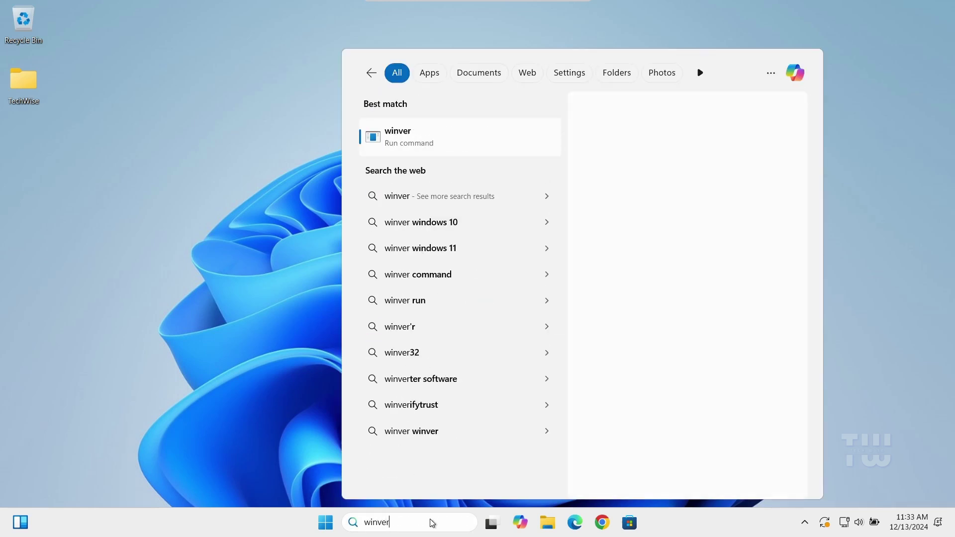
{"action": "key", "text": "Return"}
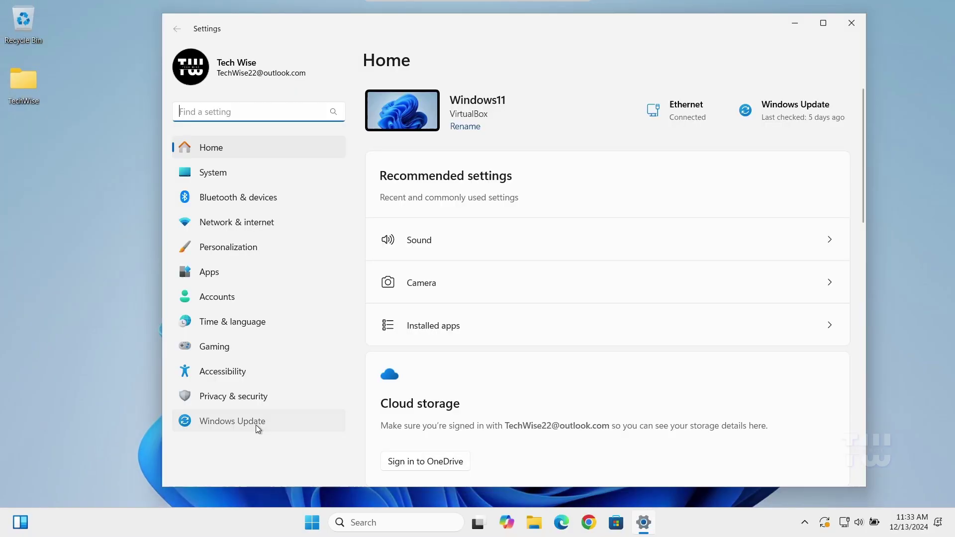
{"action": "left_click", "coordinate": [258, 424]}
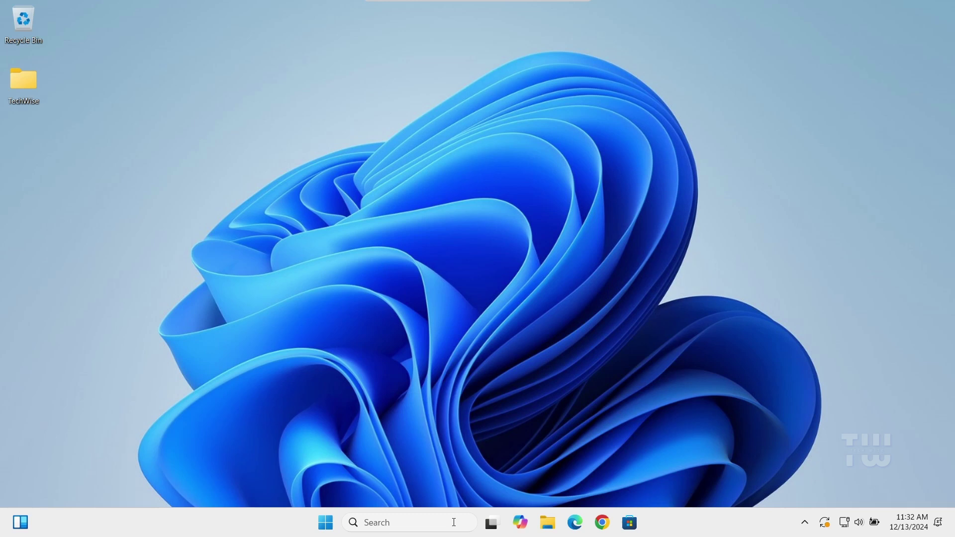
Step: Open Settings from the Win+X menu and switch to its Windows Update page
{"action": "right_click", "coordinate": [311, 522]}
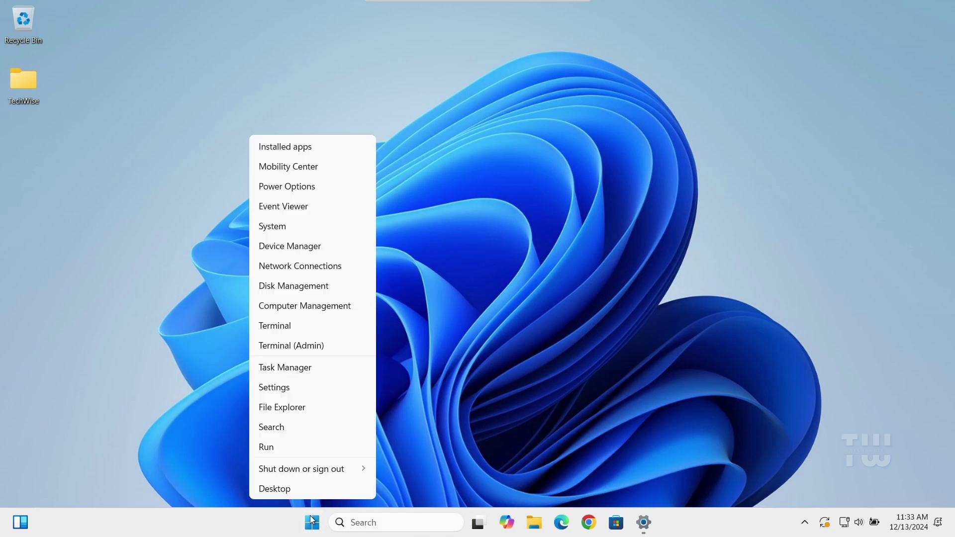
{"action": "left_click", "coordinate": [291, 388]}
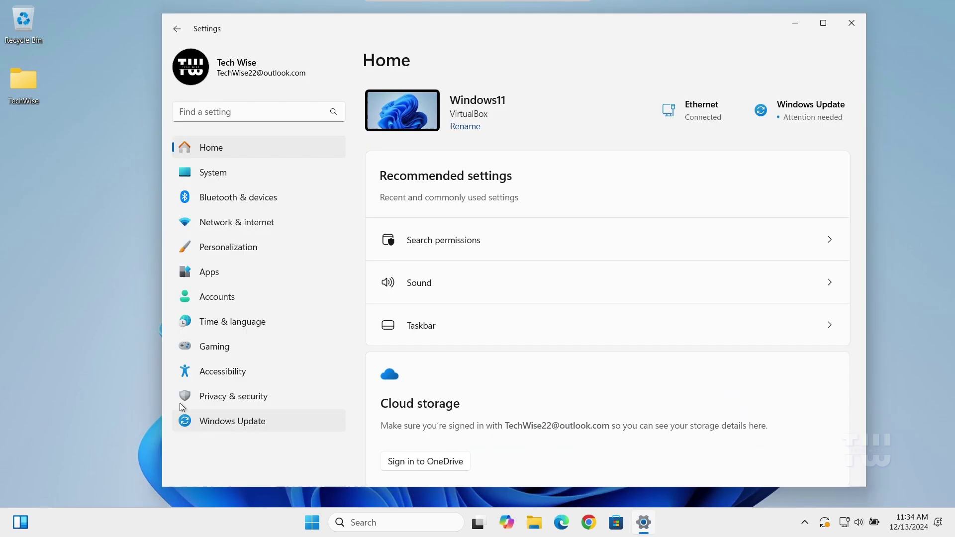
{"action": "left_click", "coordinate": [266, 426]}
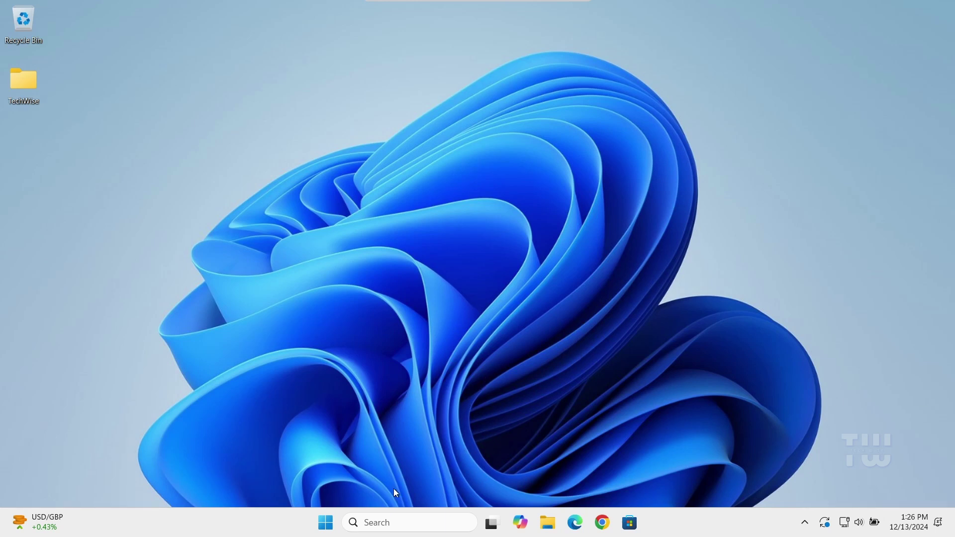
Step: Start Registry Editor from a 'reg' search and approve the UAC prompt
{"action": "left_click", "coordinate": [392, 520]}
{"action": "type", "text": "reg"}
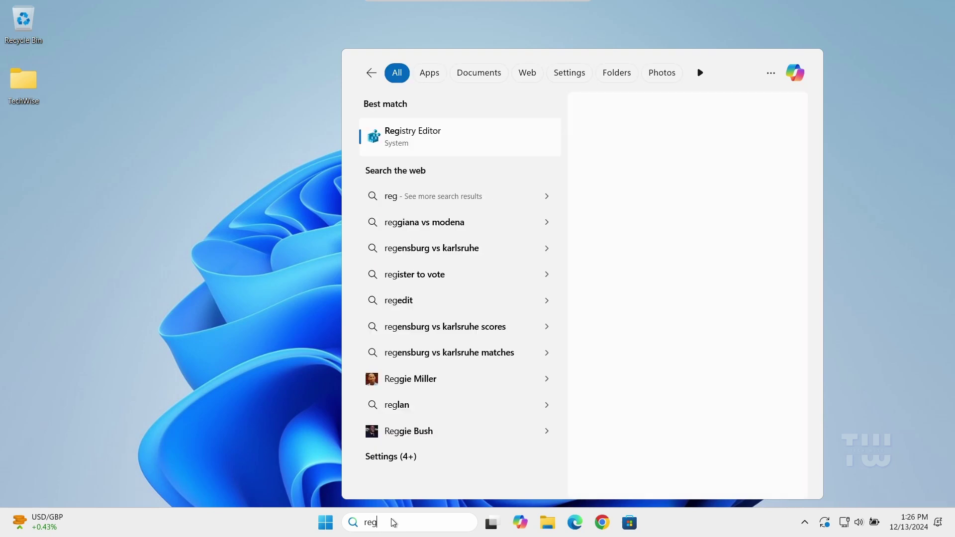
{"action": "key", "text": "Return"}
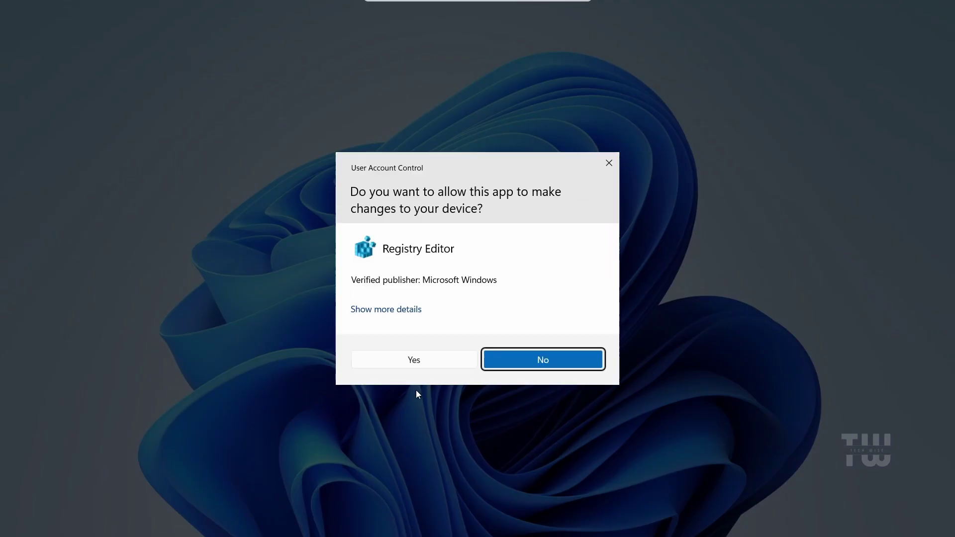
{"action": "left_click", "coordinate": [422, 362]}
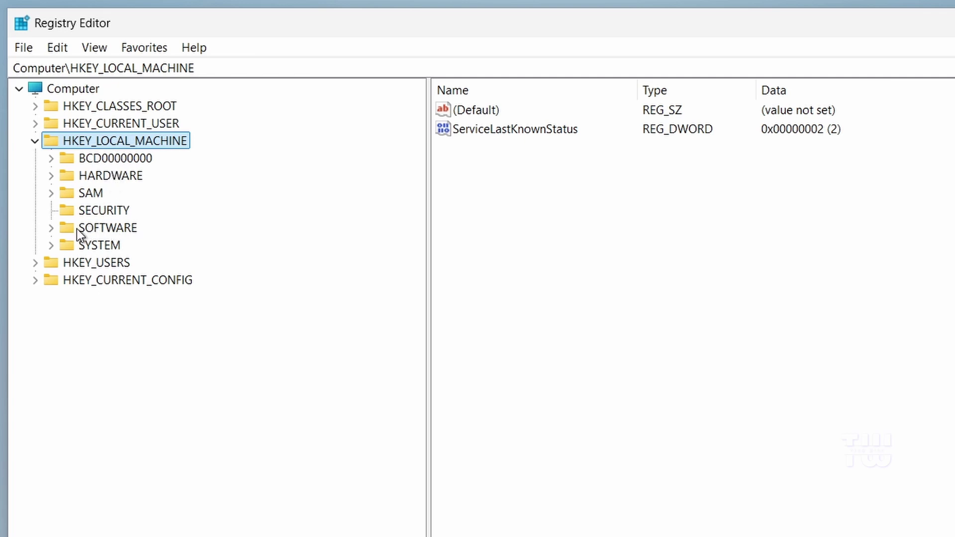
Step: Navigate to HKEY_LOCAL_MACHINE\SOFTWARE\Policies\Microsoft\Windows\WindowsUpdate in the key tree
{"action": "left_click", "coordinate": [52, 227]}
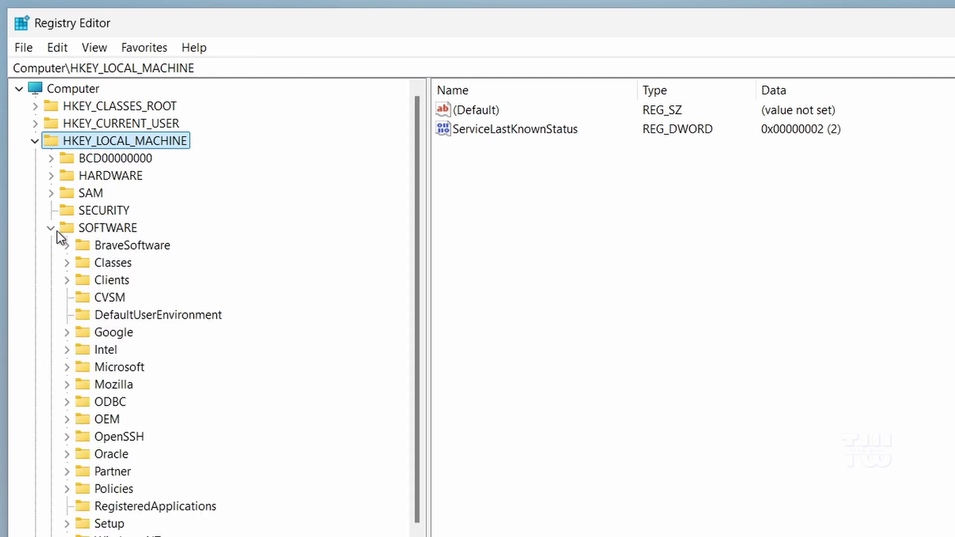
{"action": "scroll", "coordinate": [113, 235], "scroll_direction": "down", "scroll_amount": 1}
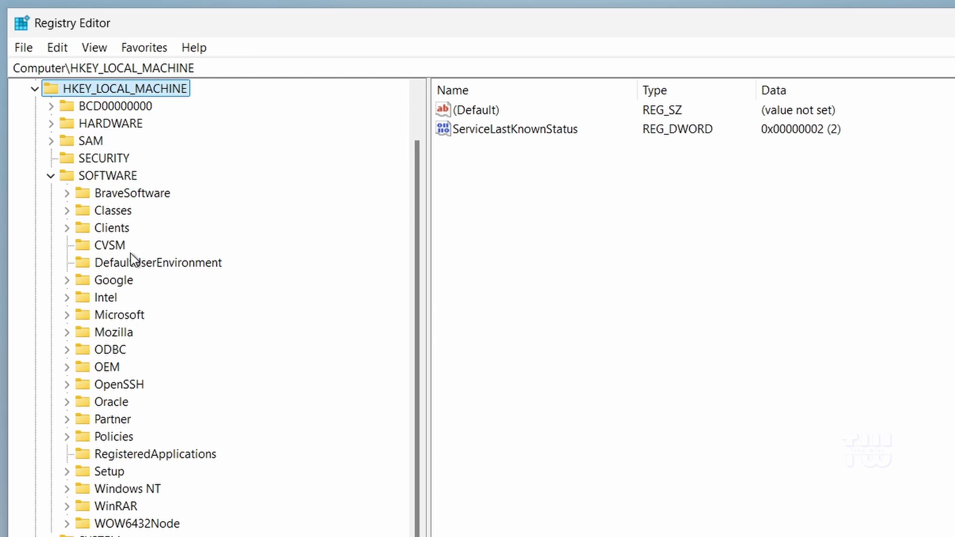
{"action": "left_click", "coordinate": [67, 437]}
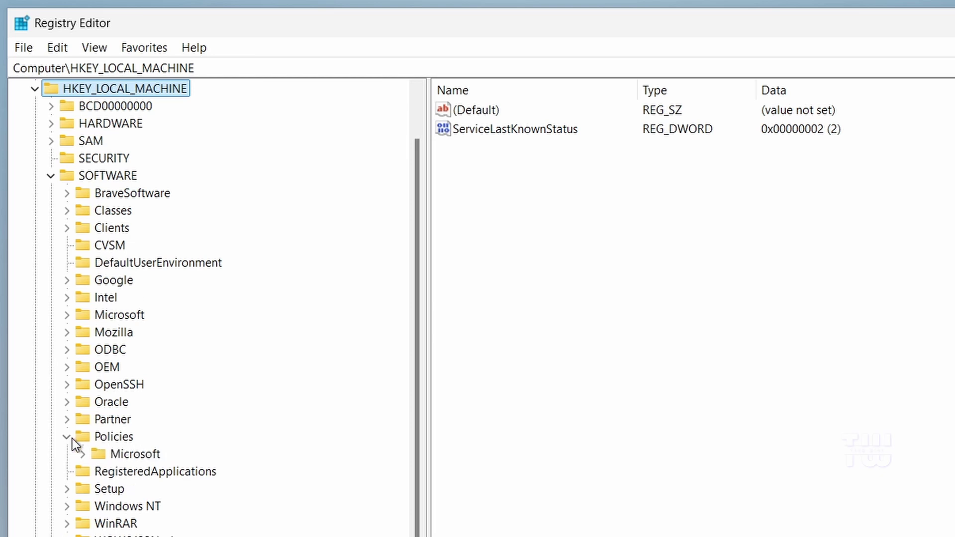
{"action": "left_click", "coordinate": [84, 455]}
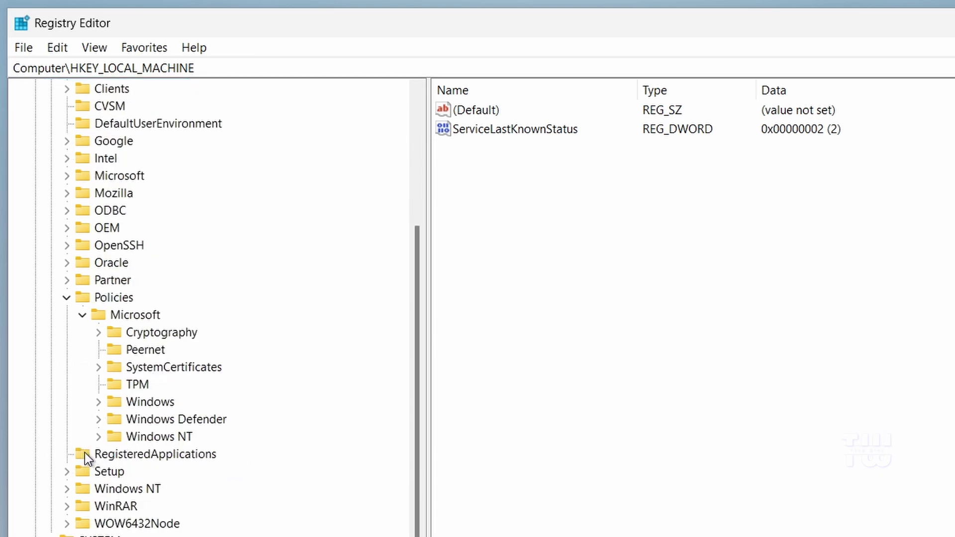
{"action": "left_click", "coordinate": [98, 401]}
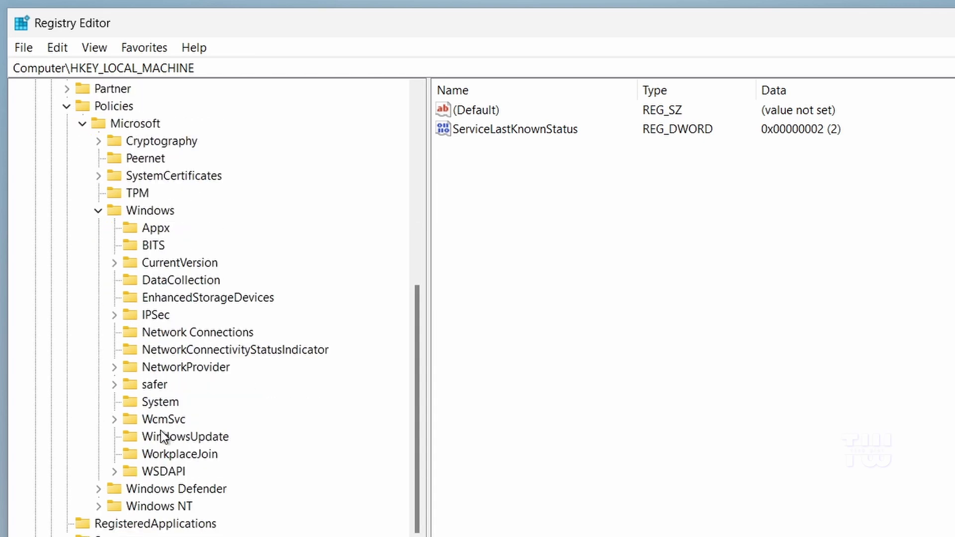
{"action": "left_click", "coordinate": [181, 439]}
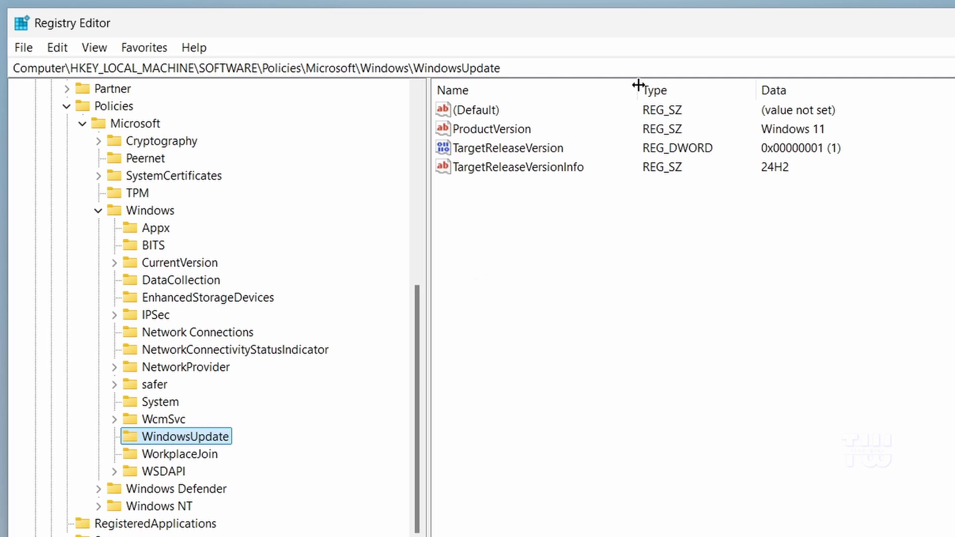
Step: Widen the Name column, check ProductVersion reads 'Windows 11', and briefly view the New menu
{"action": "left_click_drag", "start_coordinate": [635, 90], "coordinate": [718, 90]}
{"action": "left_click", "coordinate": [484, 131]}
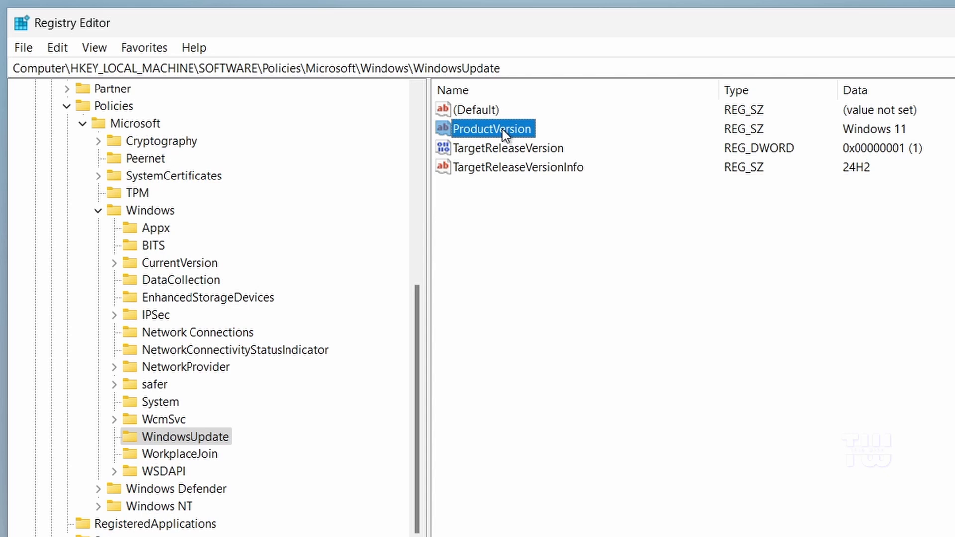
{"action": "double_click", "coordinate": [499, 129]}
{"action": "left_click", "coordinate": [171, 206]}
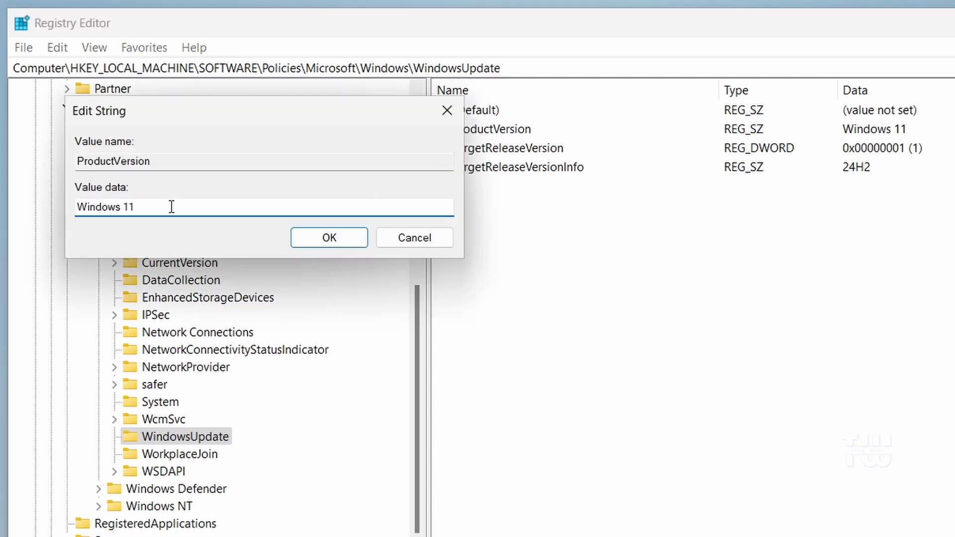
{"action": "left_click_drag", "start_coordinate": [122, 206], "coordinate": [65, 213]}
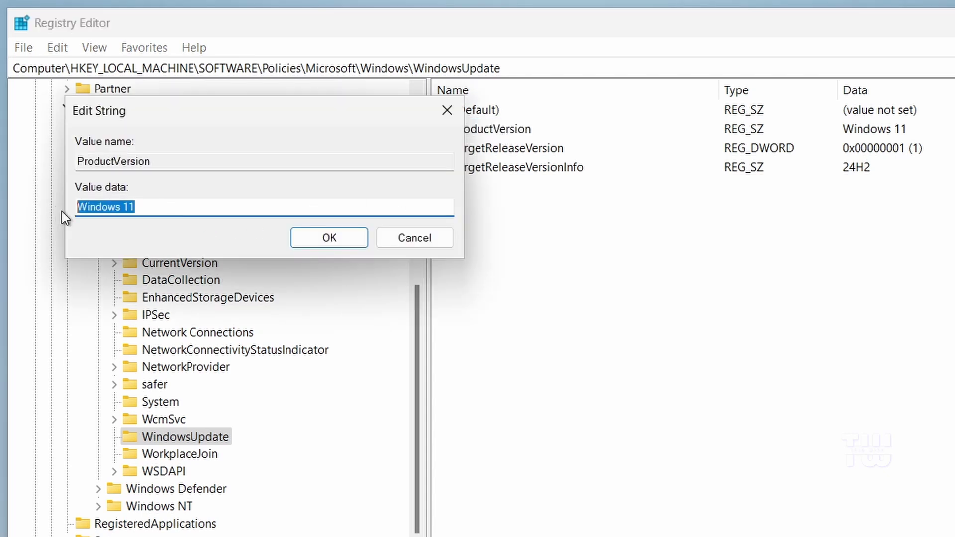
{"action": "left_click", "coordinate": [328, 236]}
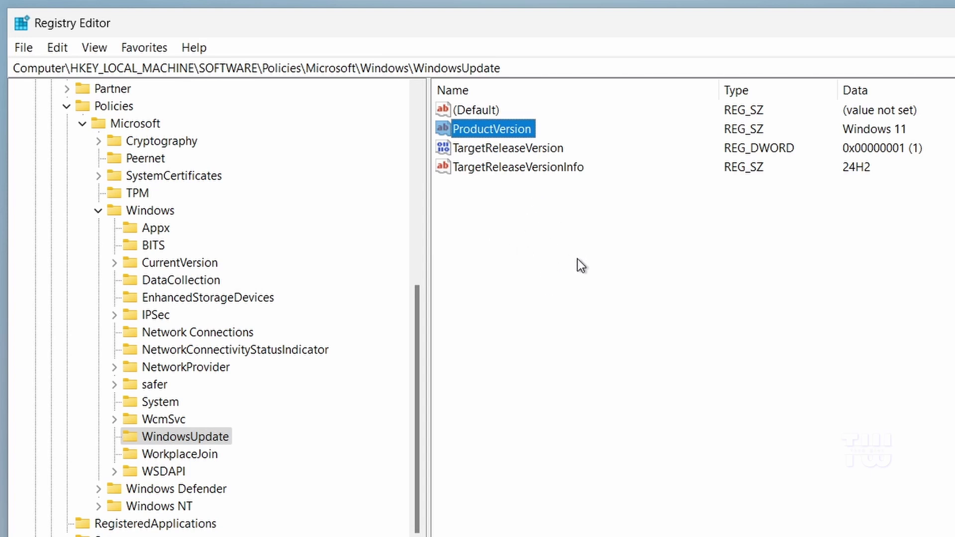
{"action": "right_click", "coordinate": [593, 260]}
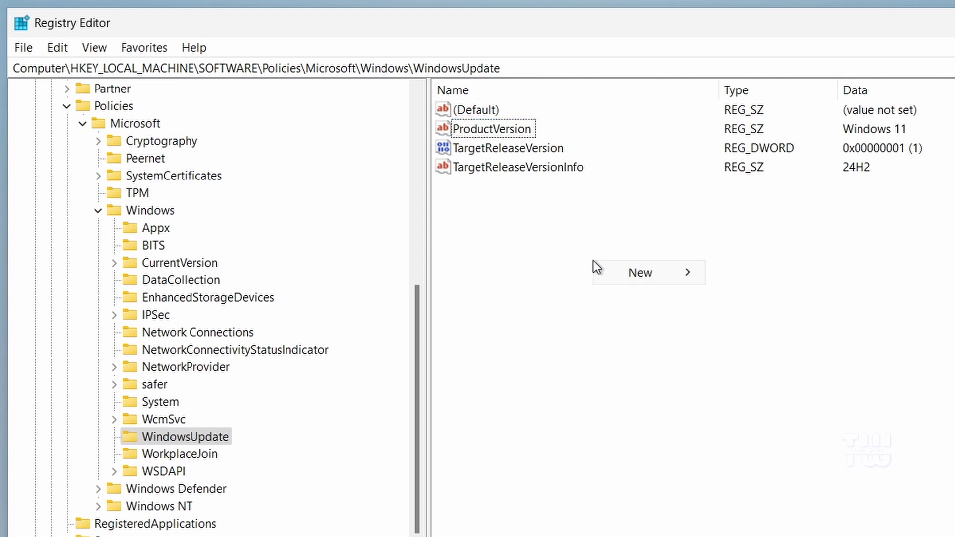
{"action": "mouse_move", "coordinate": [640, 273]}
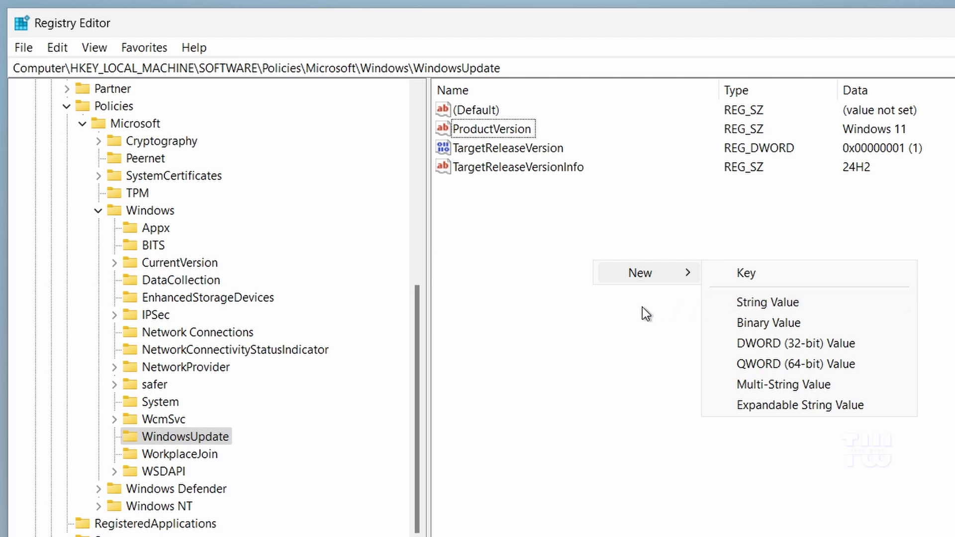
{"action": "left_click", "coordinate": [540, 310]}
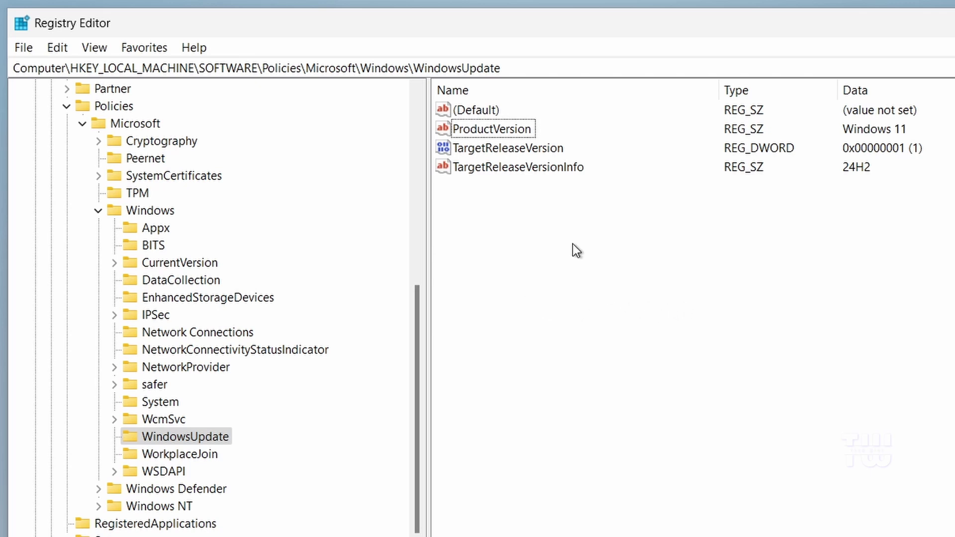
{"action": "left_click", "coordinate": [532, 150]}
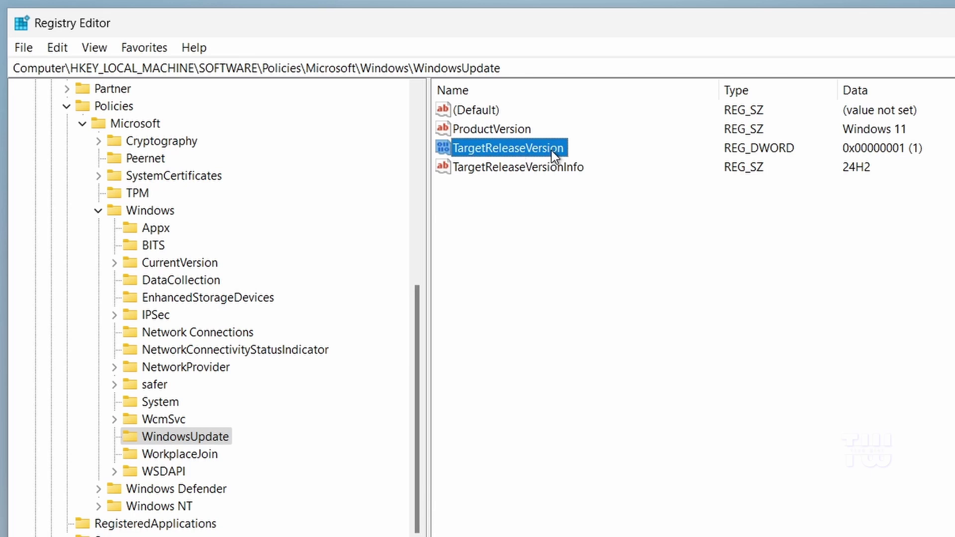
{"action": "double_click", "coordinate": [551, 150]}
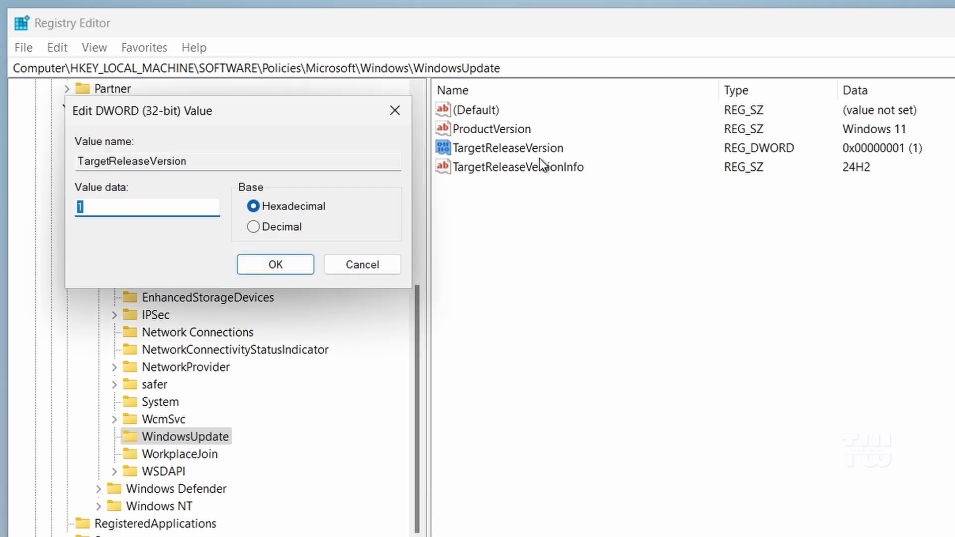
{"action": "left_click", "coordinate": [120, 207]}
{"action": "double_click", "coordinate": [109, 207]}
{"action": "left_click", "coordinate": [294, 264]}
{"action": "right_click", "coordinate": [595, 256]}
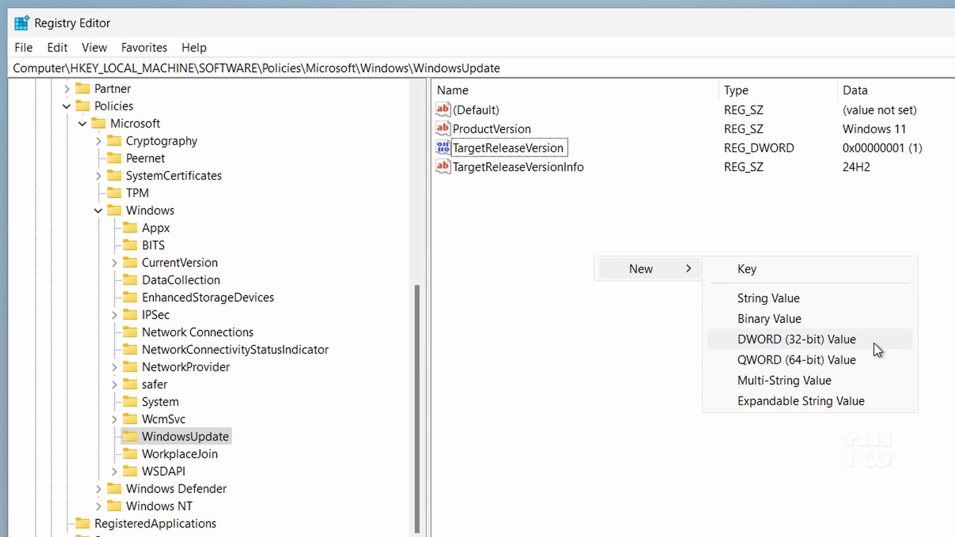
{"action": "left_click", "coordinate": [641, 357]}
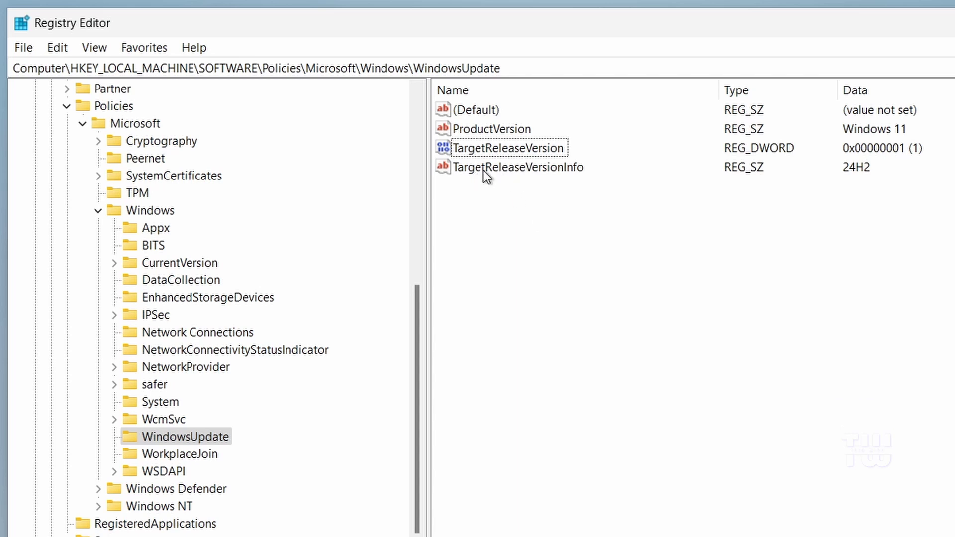
{"action": "left_click", "coordinate": [503, 169]}
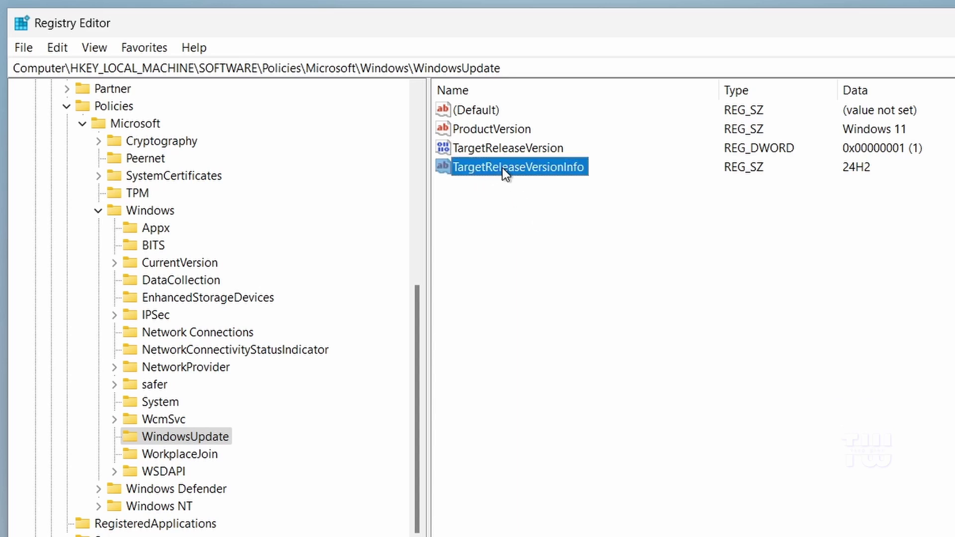
{"action": "double_click", "coordinate": [541, 168]}
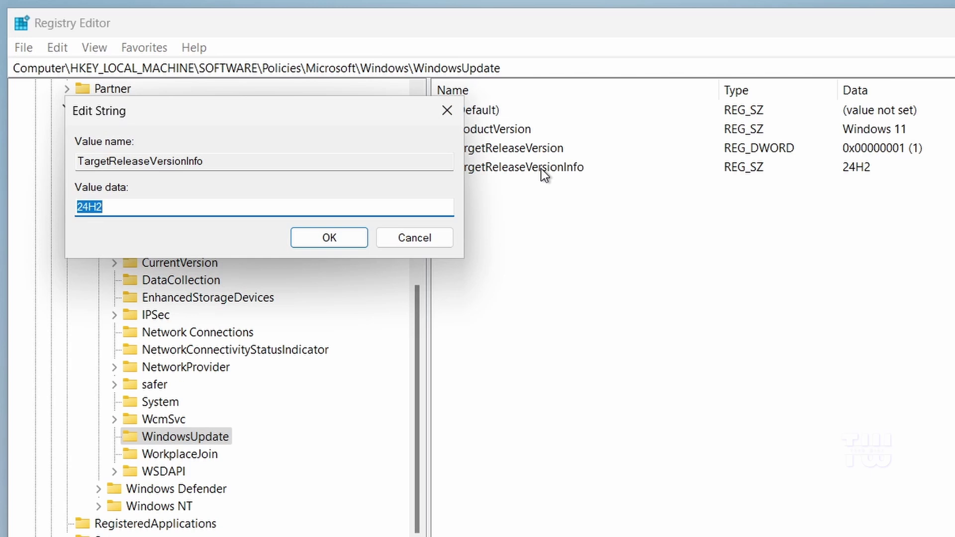
{"action": "left_click_drag", "start_coordinate": [161, 213], "coordinate": [60, 214]}
{"action": "left_click", "coordinate": [335, 237]}
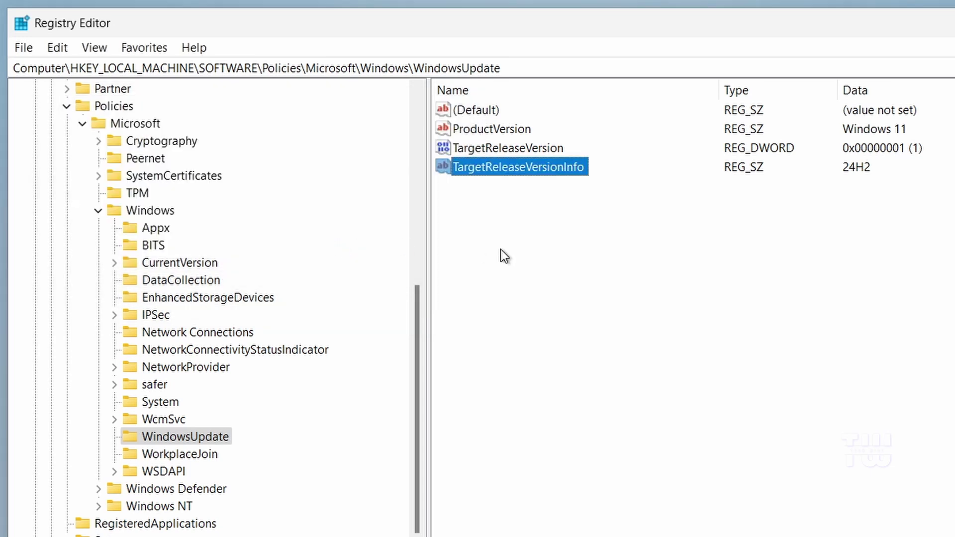
{"action": "right_click", "coordinate": [537, 249]}
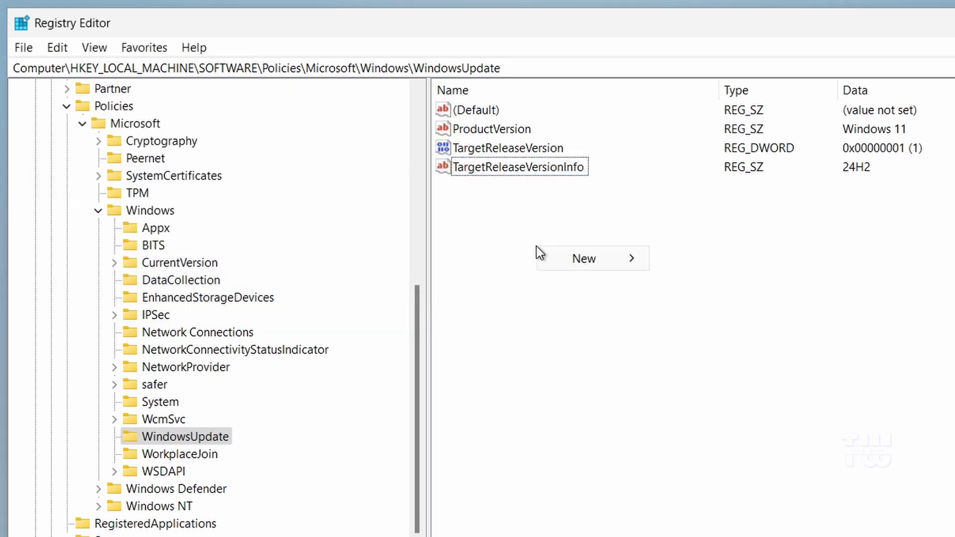
{"action": "mouse_move", "coordinate": [585, 259]}
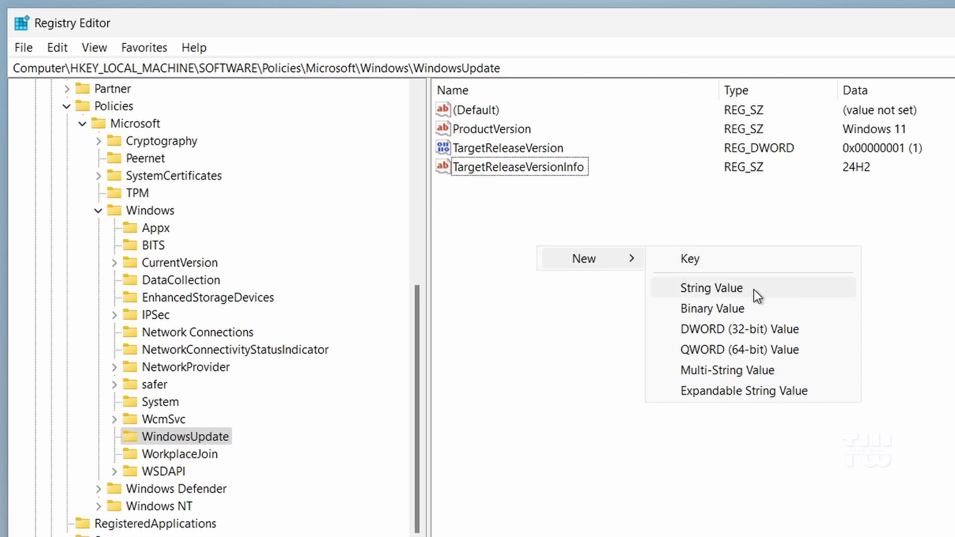
{"action": "left_click", "coordinate": [947, 311]}
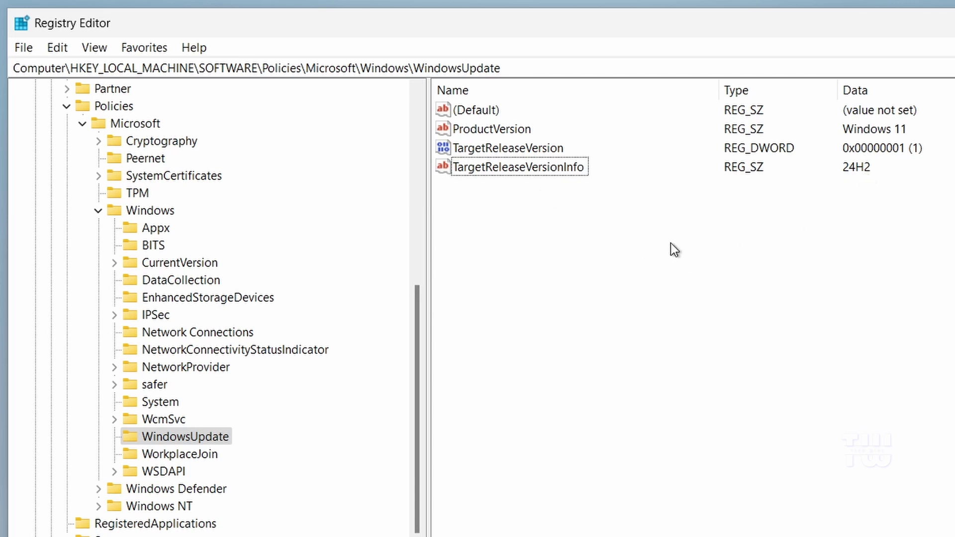
Step: Delete the existing WindowsUpdate key under Policies\Microsoft\Windows
{"action": "right_click", "coordinate": [204, 439]}
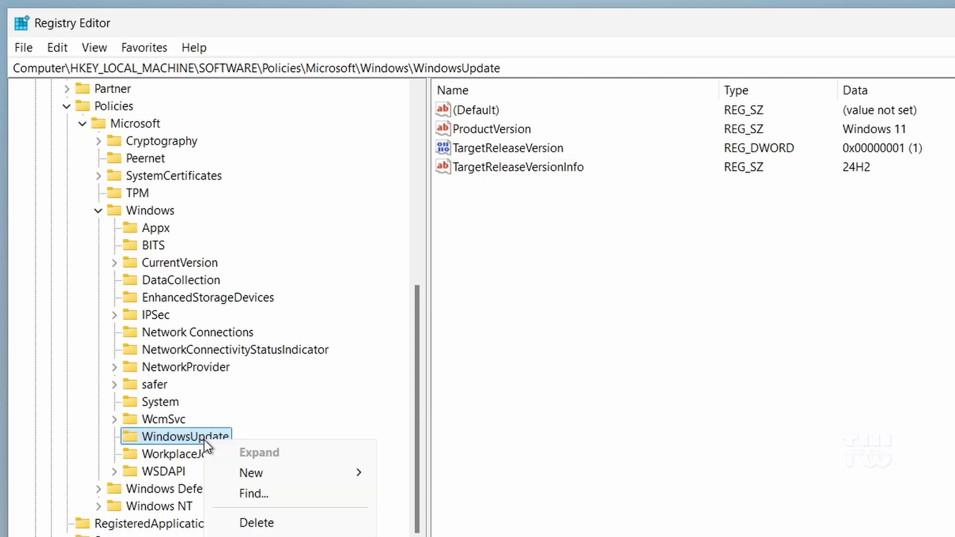
{"action": "left_click", "coordinate": [281, 525]}
{"action": "left_click", "coordinate": [685, 368]}
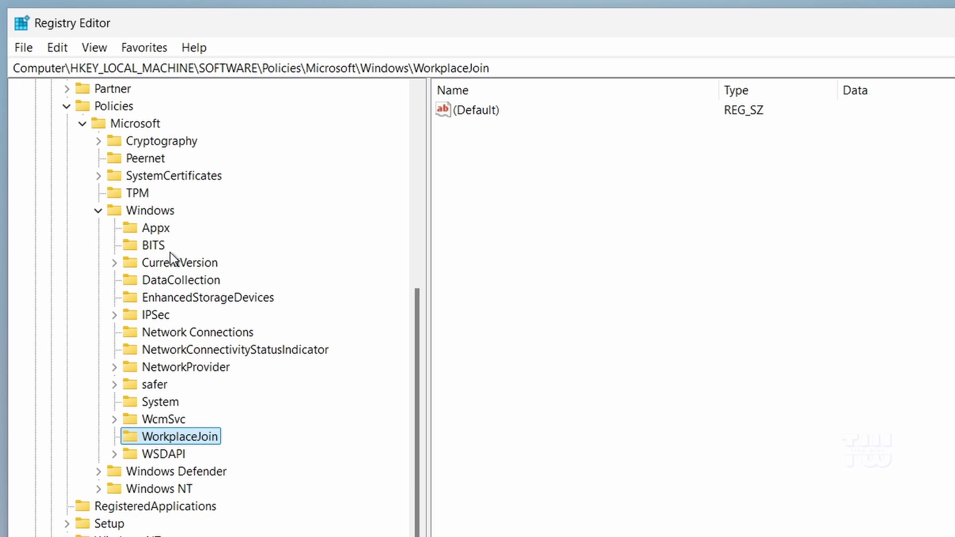
Step: Create a new subkey named WindowsUpdate under the Windows key
{"action": "left_click", "coordinate": [143, 212]}
{"action": "right_click", "coordinate": [144, 212]}
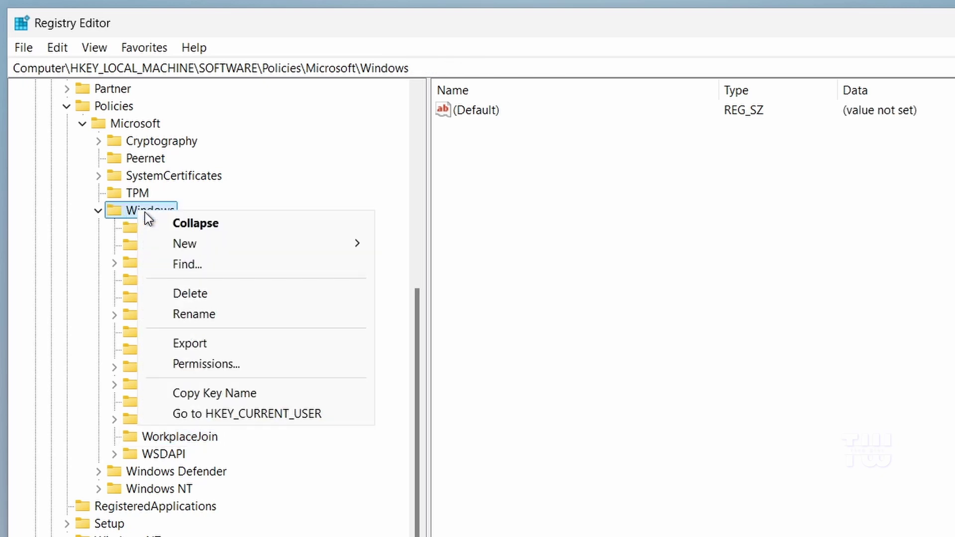
{"action": "mouse_move", "coordinate": [185, 244]}
{"action": "left_click", "coordinate": [407, 245]}
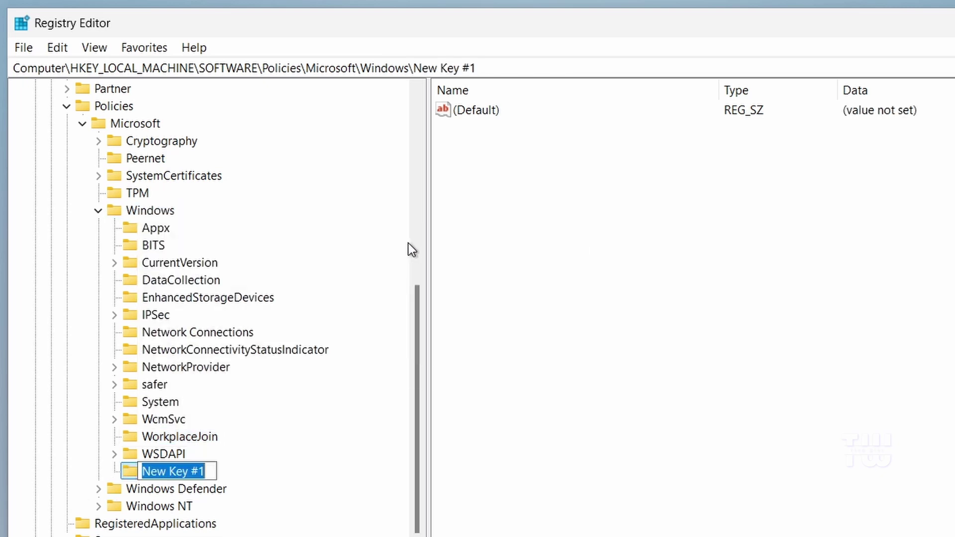
{"action": "type", "text": "Windo"}
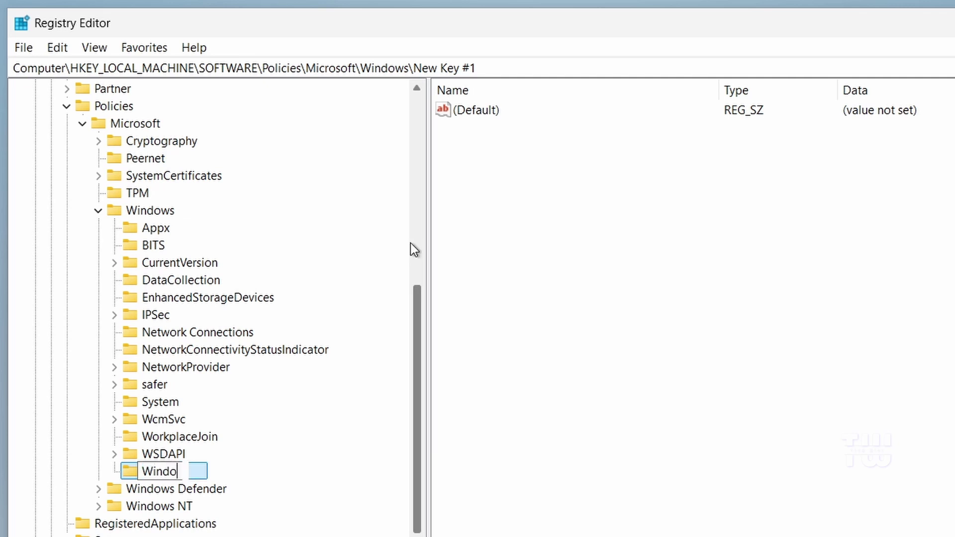
{"action": "type", "text": "wsUpdate"}
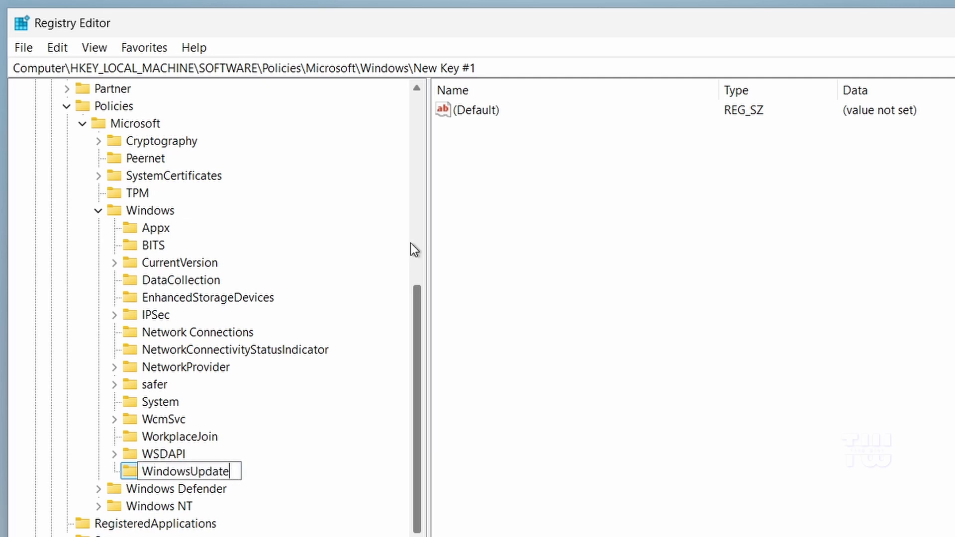
{"action": "key", "text": "Return"}
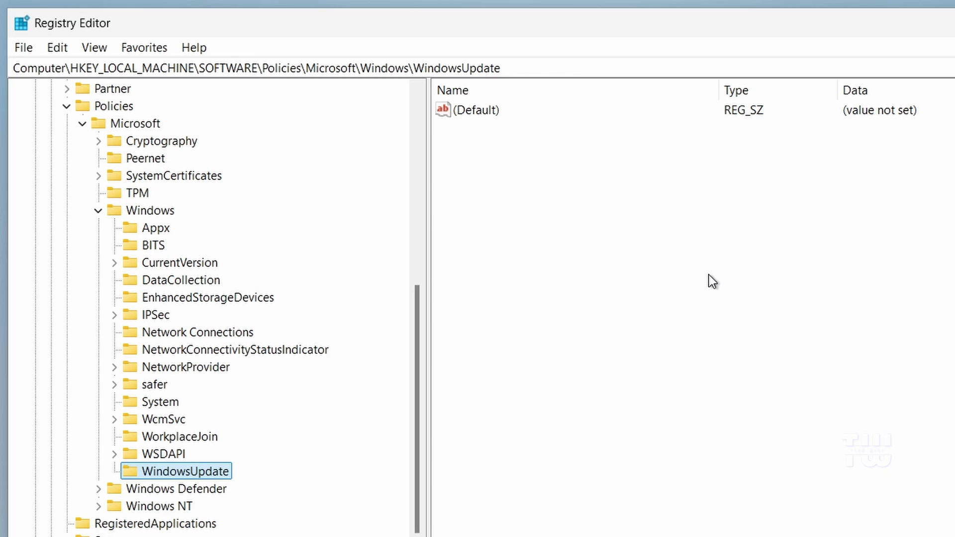
Step: Add a ProductVersion string value to WindowsUpdate and give it the data 'Windows 11'
{"action": "left_click", "coordinate": [668, 178]}
{"action": "right_click", "coordinate": [661, 162]}
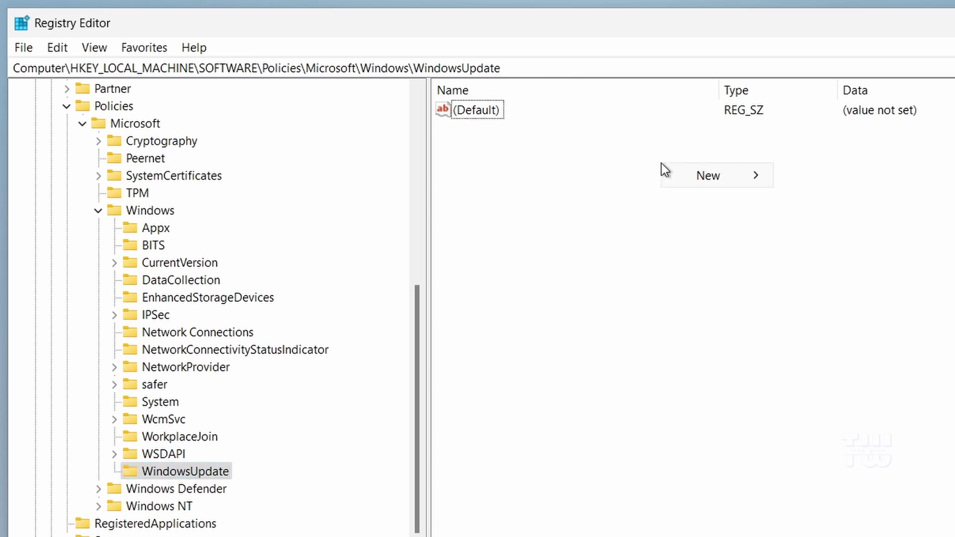
{"action": "mouse_move", "coordinate": [707, 176]}
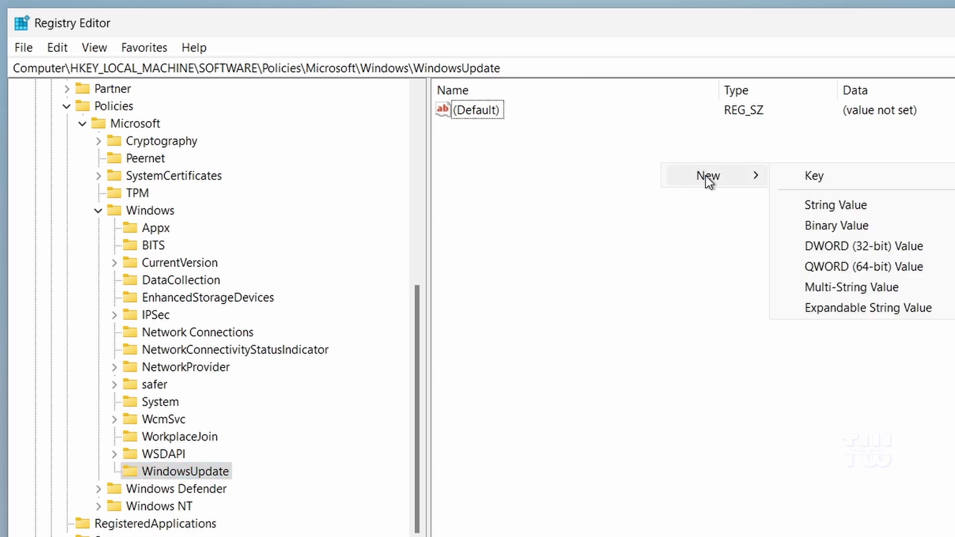
{"action": "left_click", "coordinate": [862, 205]}
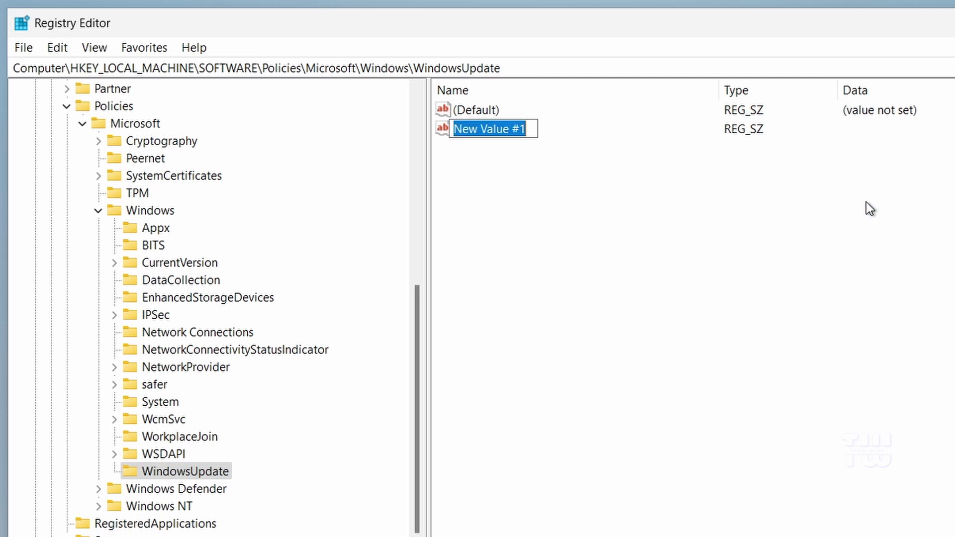
{"action": "type", "text": "Pr"}
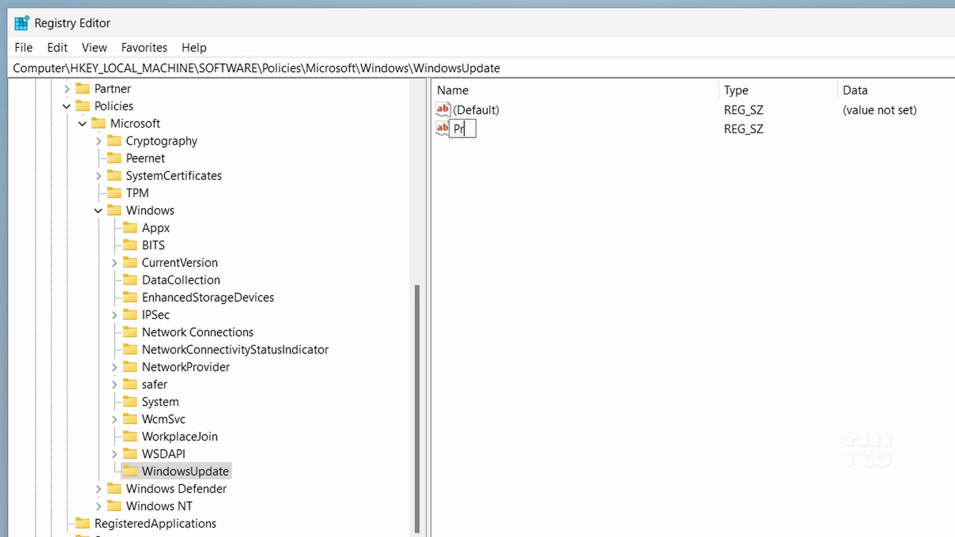
{"action": "type", "text": "oductVer"}
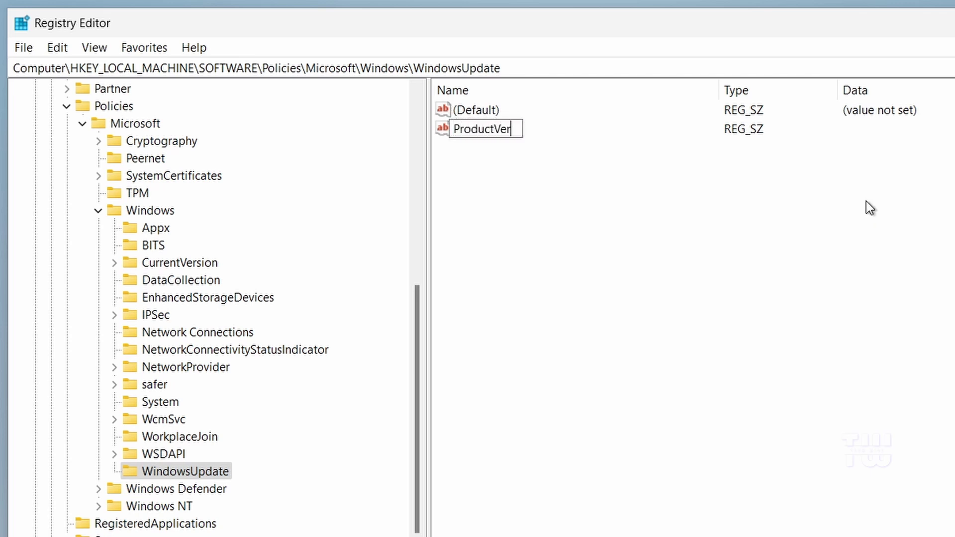
{"action": "type", "text": "sion"}
{"action": "key", "text": "Return"}
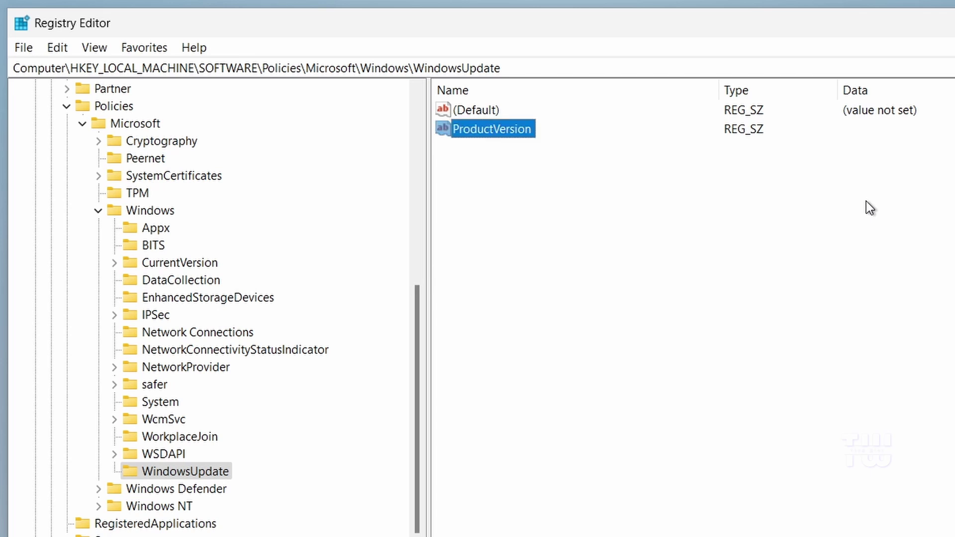
{"action": "double_click", "coordinate": [520, 131]}
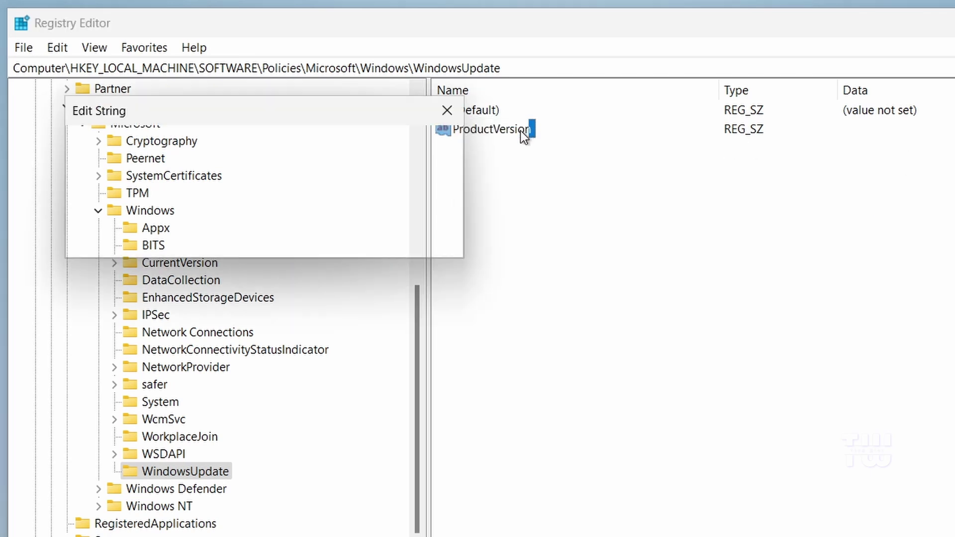
{"action": "type", "text": "W"}
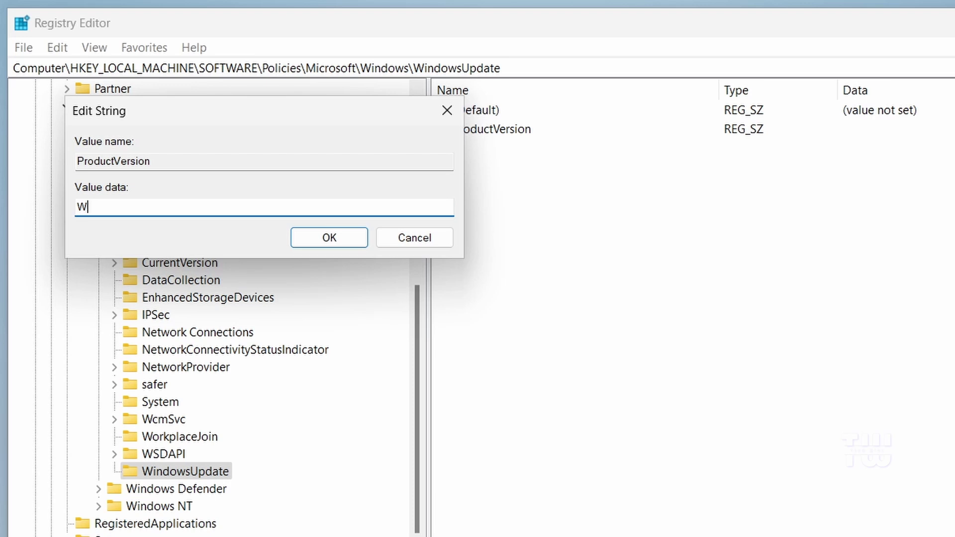
{"action": "type", "text": "indows 11"}
{"action": "left_click", "coordinate": [329, 240]}
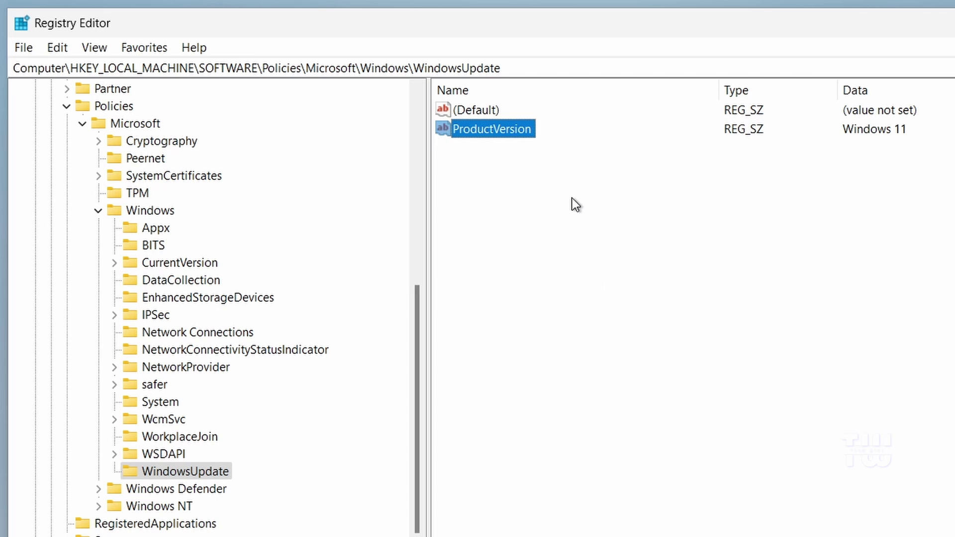
Step: Create the TargeReleaseVersionInfo string value and give it the data 24H2
{"action": "right_click", "coordinate": [573, 203]}
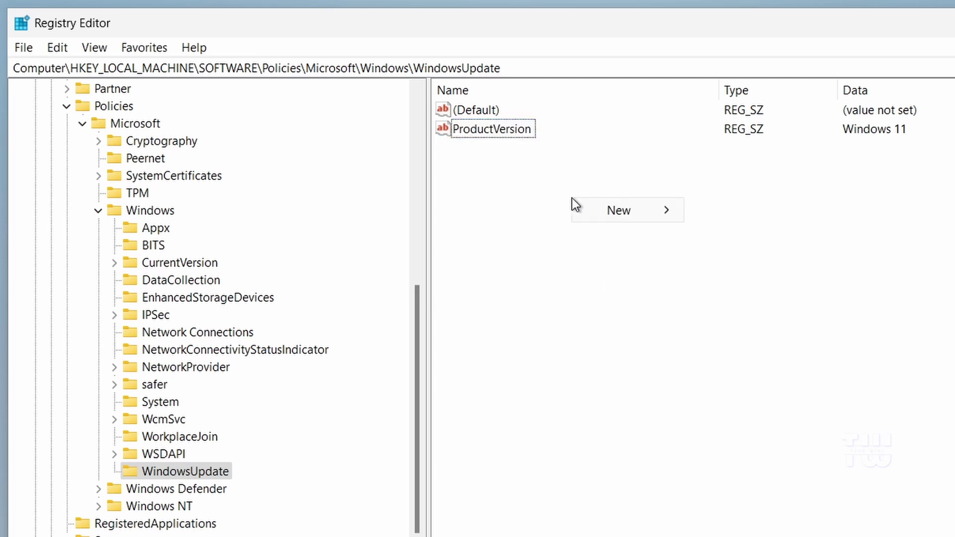
{"action": "mouse_move", "coordinate": [618, 210]}
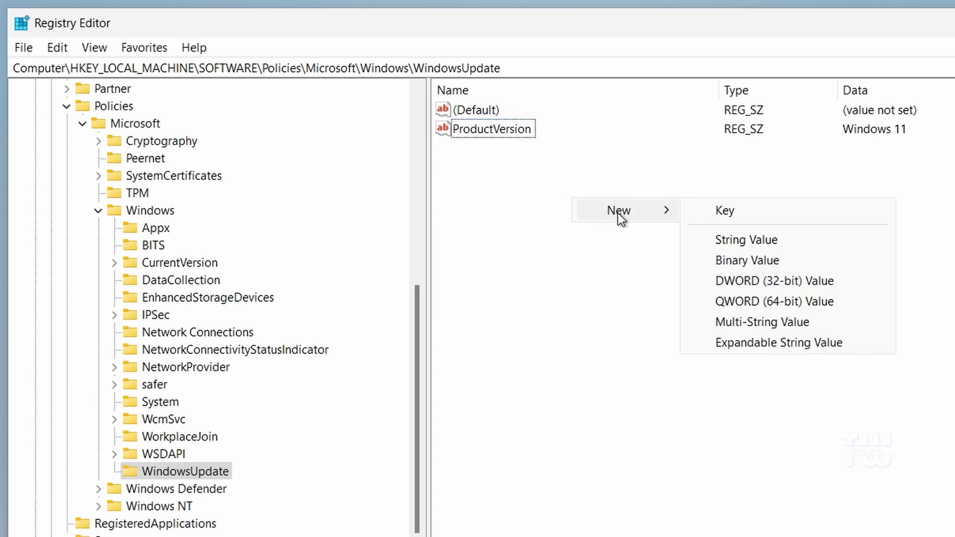
{"action": "left_click", "coordinate": [736, 240]}
{"action": "type", "text": "Tar"}
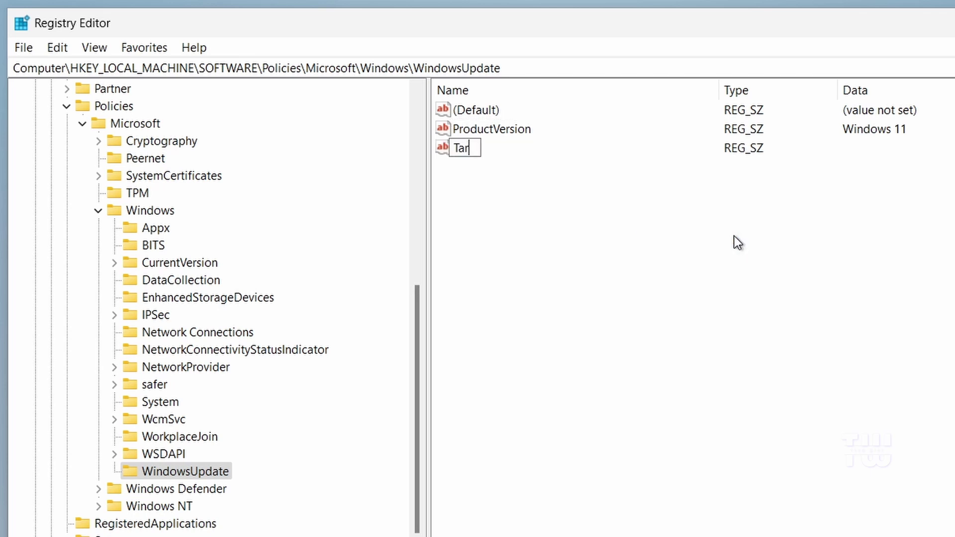
{"action": "type", "text": "geRelease"}
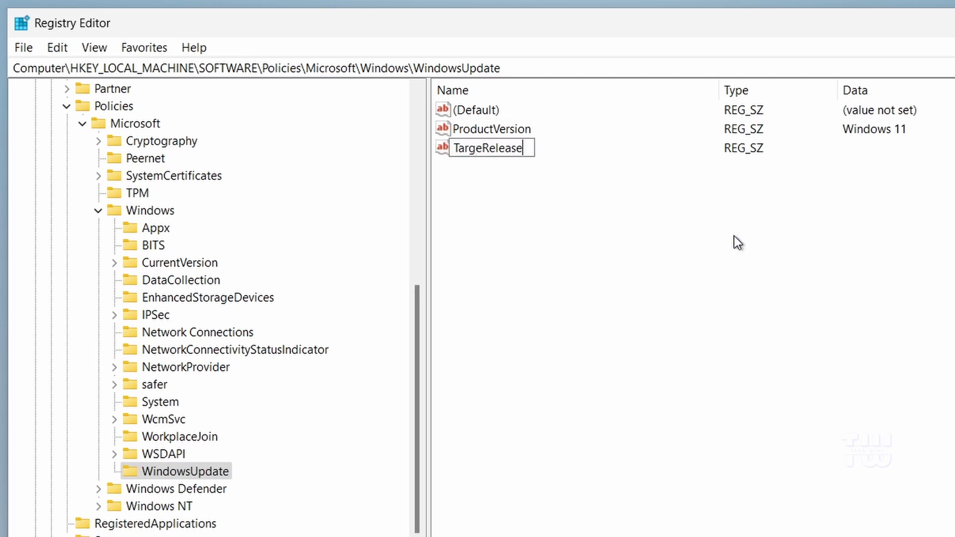
{"action": "type", "text": "VersionInfo"}
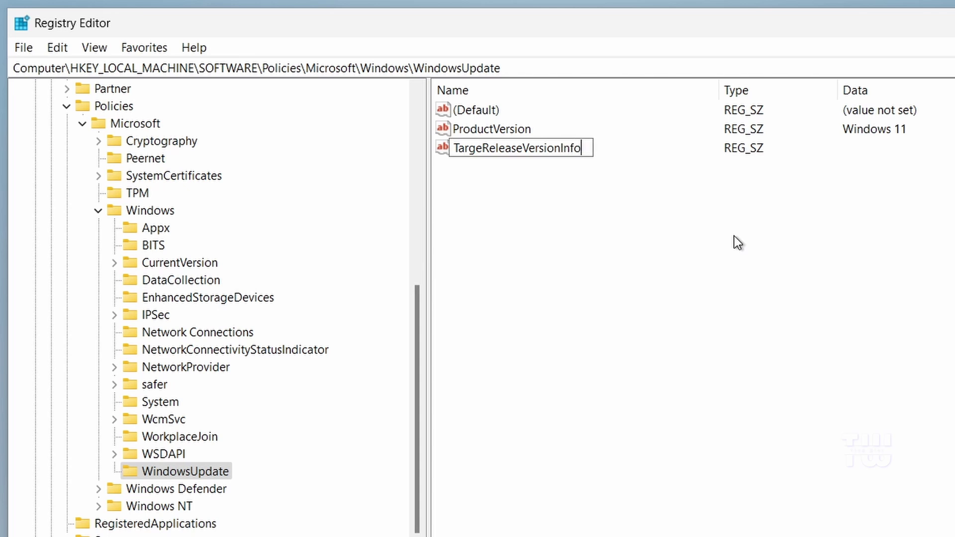
{"action": "key", "text": "Return"}
{"action": "double_click", "coordinate": [571, 148]}
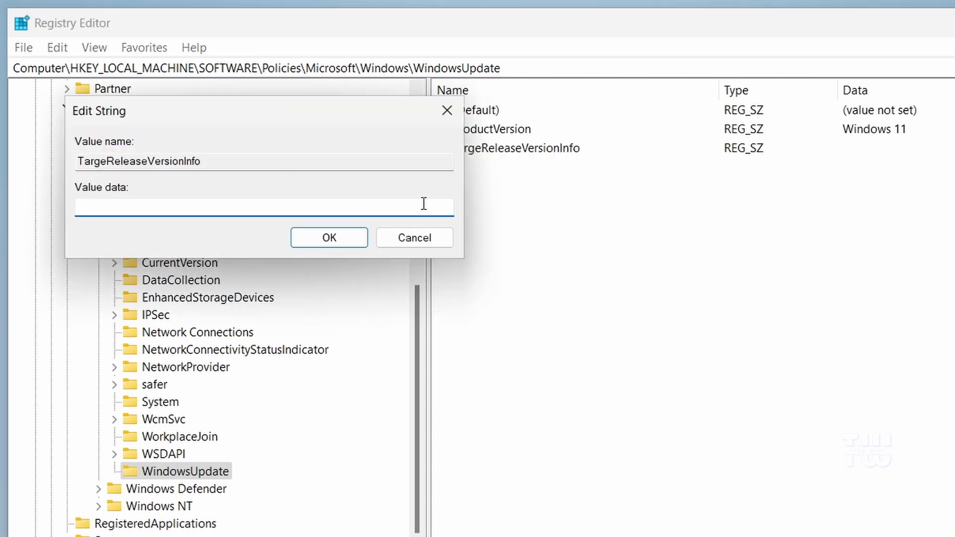
{"action": "type", "text": "24H"}
{"action": "type", "text": "2"}
{"action": "key", "text": "Return"}
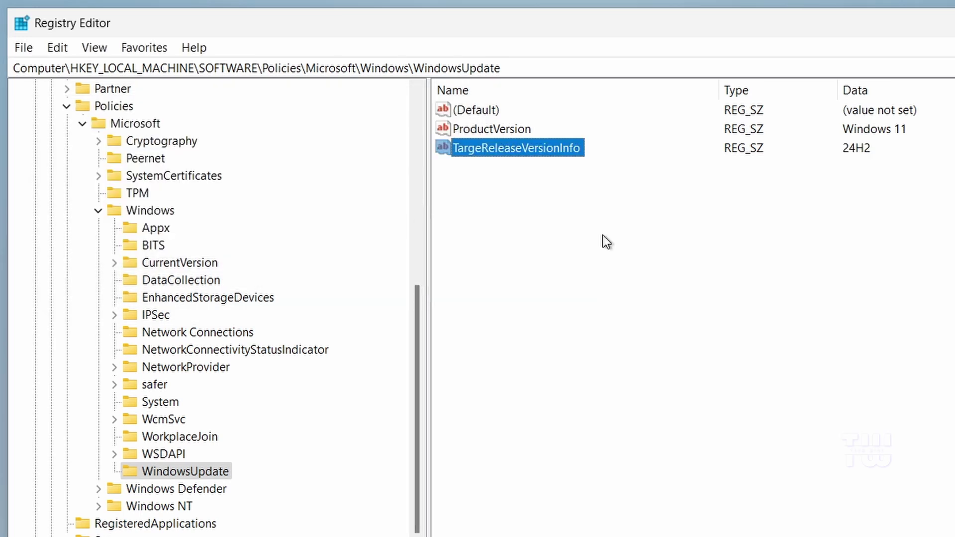
Step: Add DWORD (32-bit) TargetReleaseVersion with data 1, then minimize Registry Editor
{"action": "left_click", "coordinate": [602, 235]}
{"action": "right_click", "coordinate": [598, 233]}
{"action": "mouse_move", "coordinate": [646, 241]}
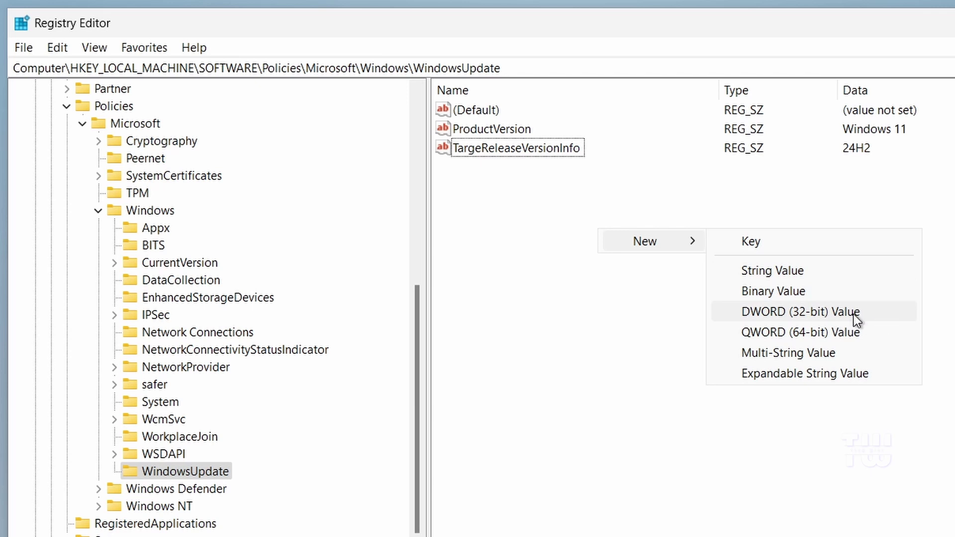
{"action": "left_click", "coordinate": [838, 311]}
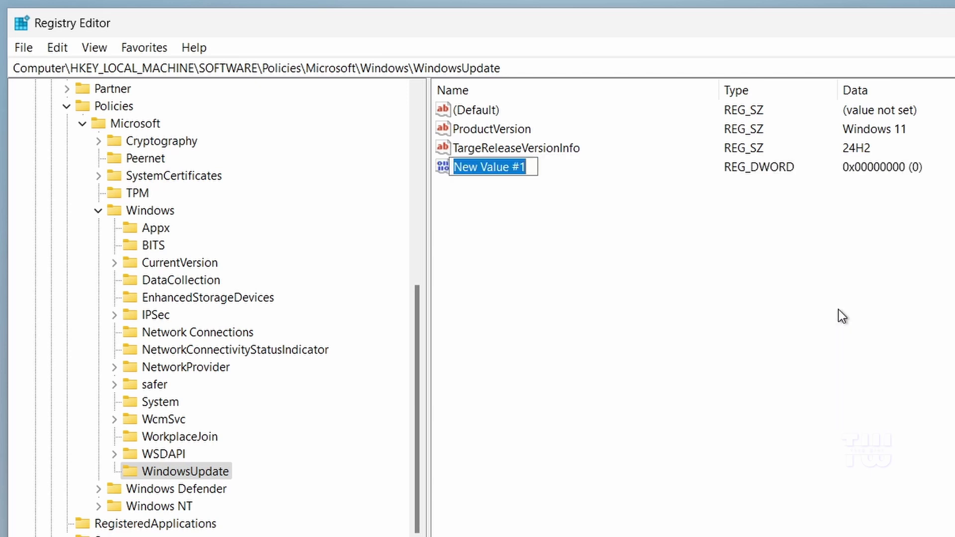
{"action": "type", "text": "Target"}
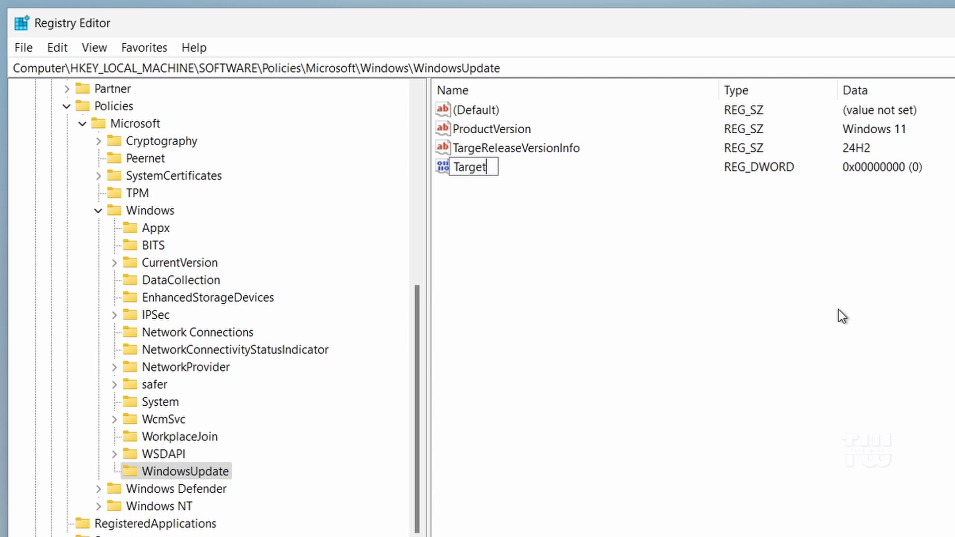
{"action": "type", "text": "Release"}
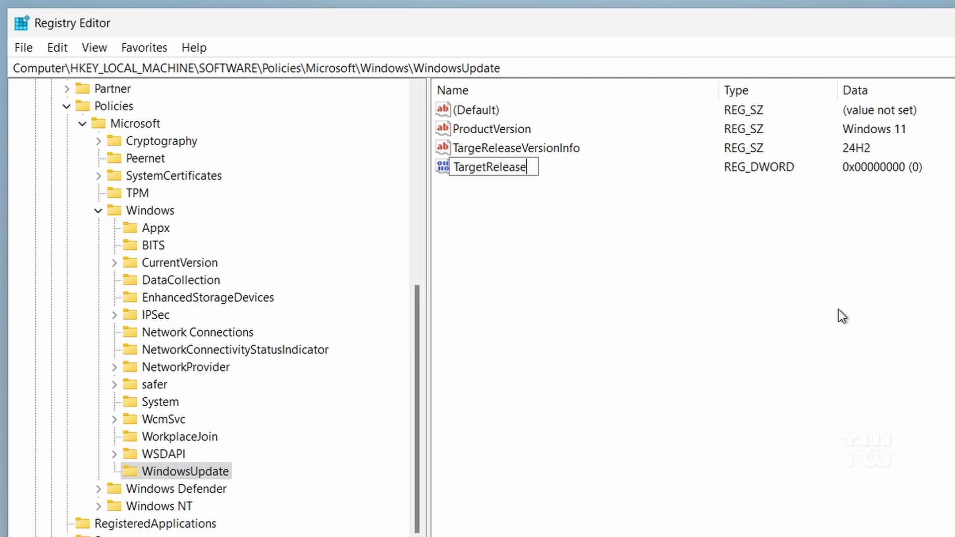
{"action": "type", "text": "Version"}
{"action": "key", "text": "Return"}
{"action": "double_click", "coordinate": [556, 173]}
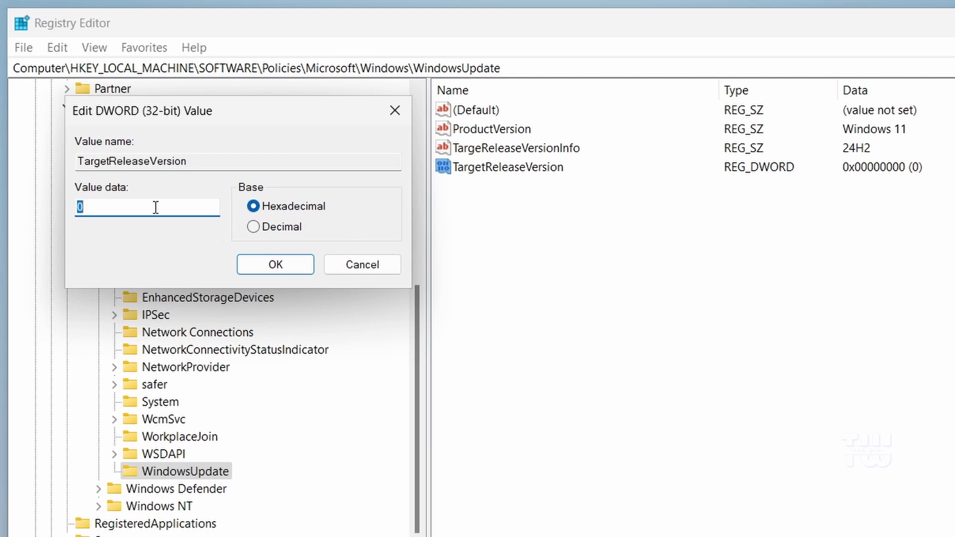
{"action": "type", "text": "1"}
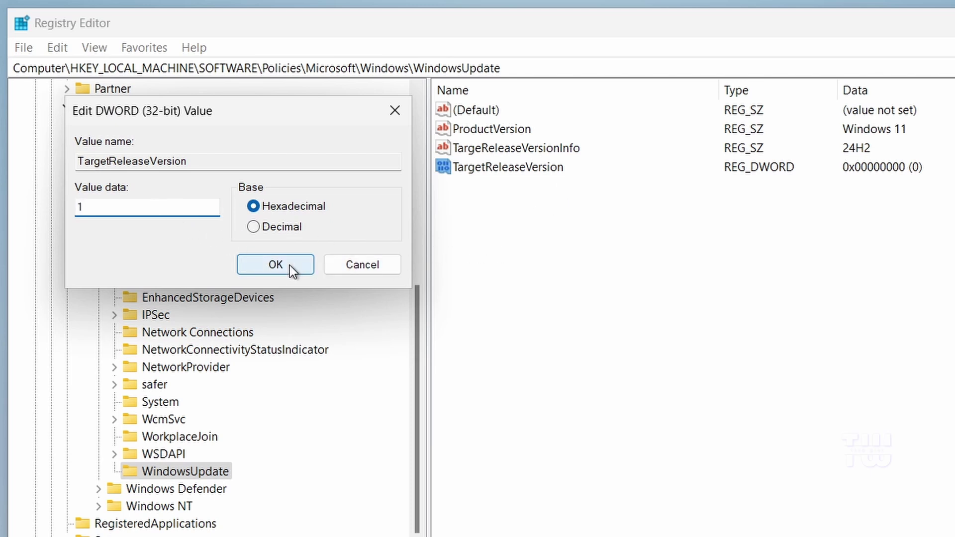
{"action": "left_click", "coordinate": [289, 265]}
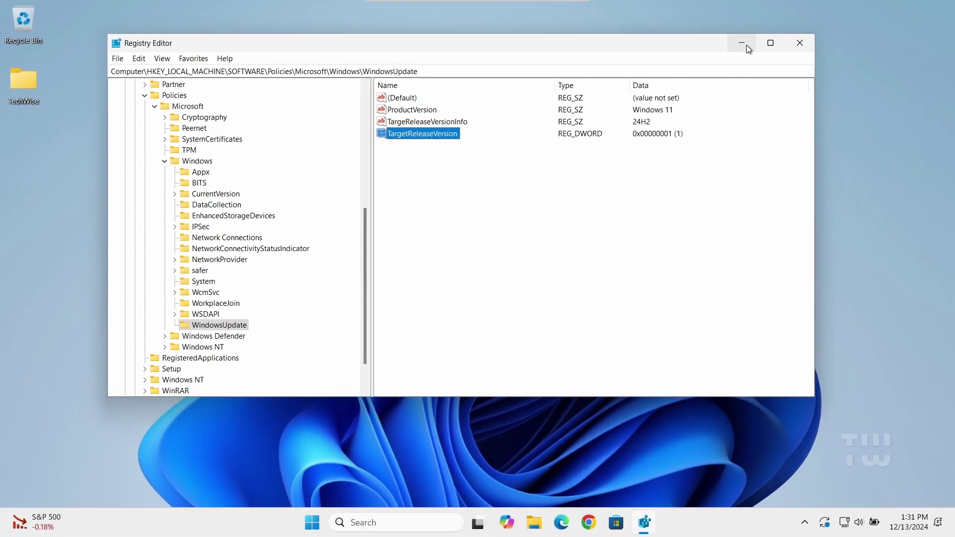
{"action": "left_click", "coordinate": [744, 46]}
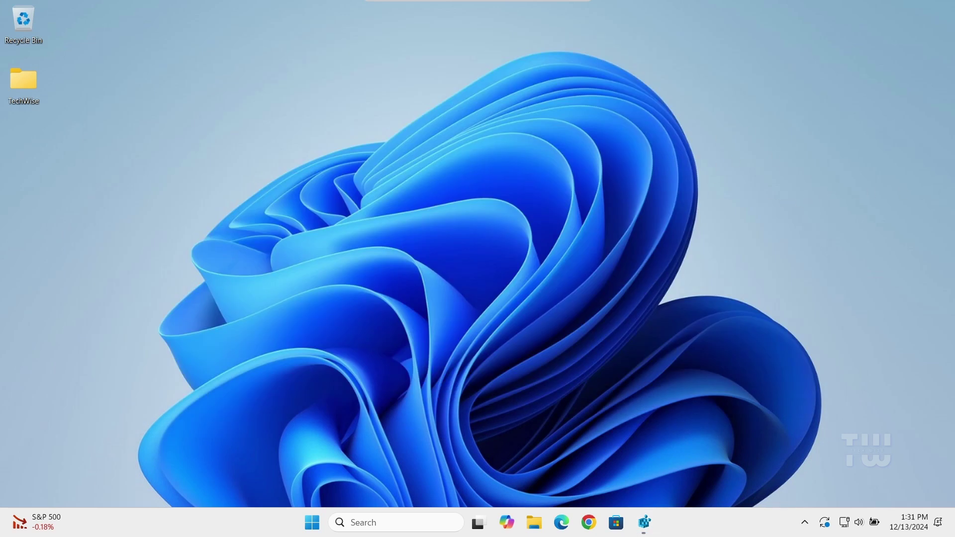
Step: Restart the PC from the Start power options, then bring up the Win+X quick-link menu
{"action": "left_click", "coordinate": [312, 523]}
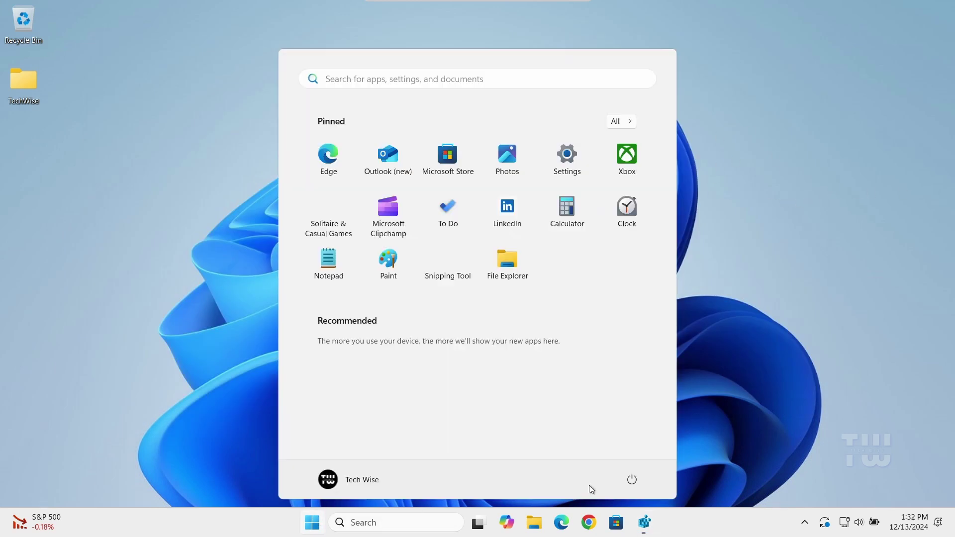
{"action": "left_click", "coordinate": [628, 481]}
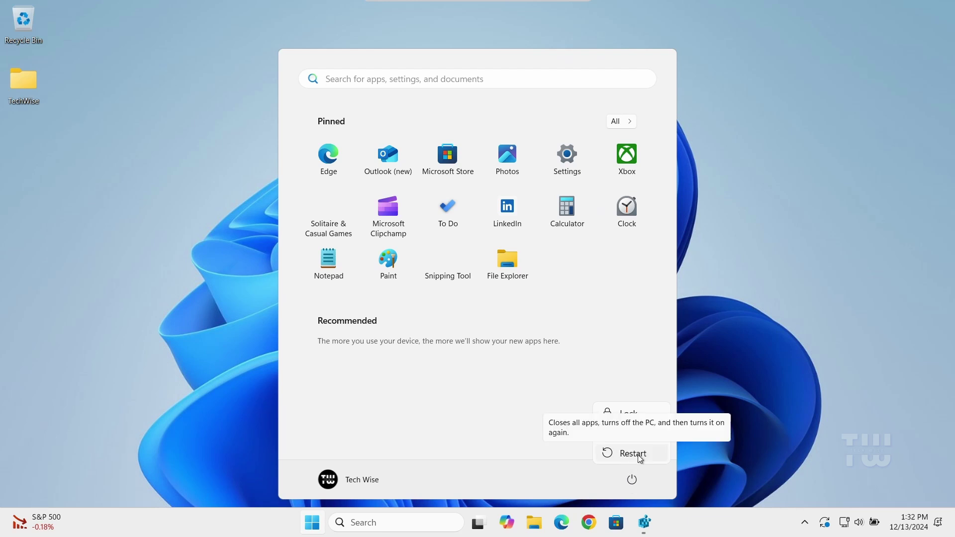
{"action": "left_click", "coordinate": [747, 455]}
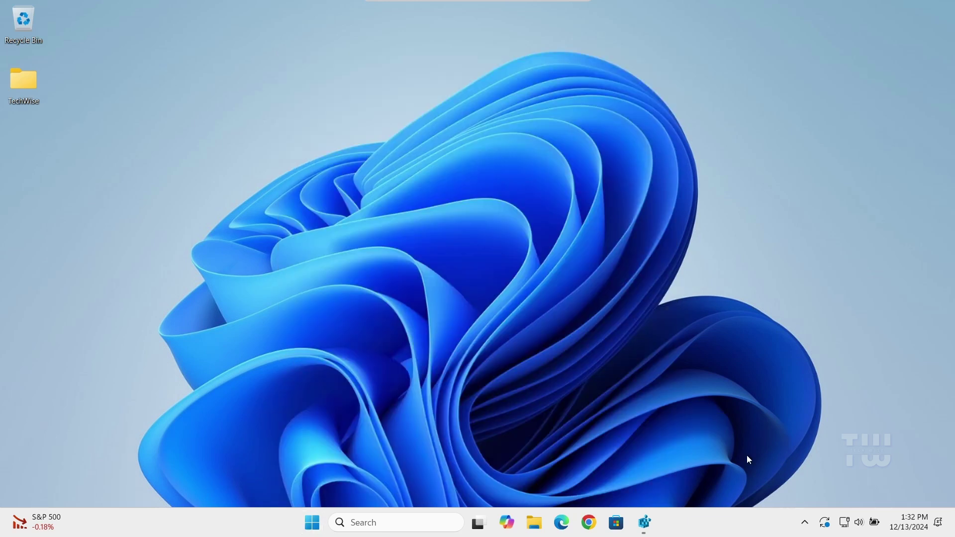
{"action": "right_click", "coordinate": [314, 522]}
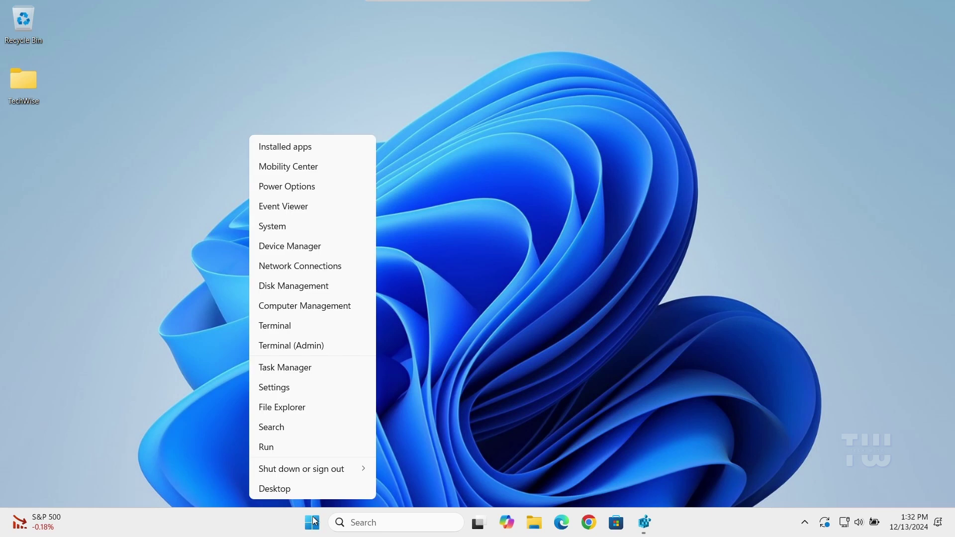
Step: From Settings' Windows Update page, download and install Windows 11, version 24H2
{"action": "left_click", "coordinate": [298, 391]}
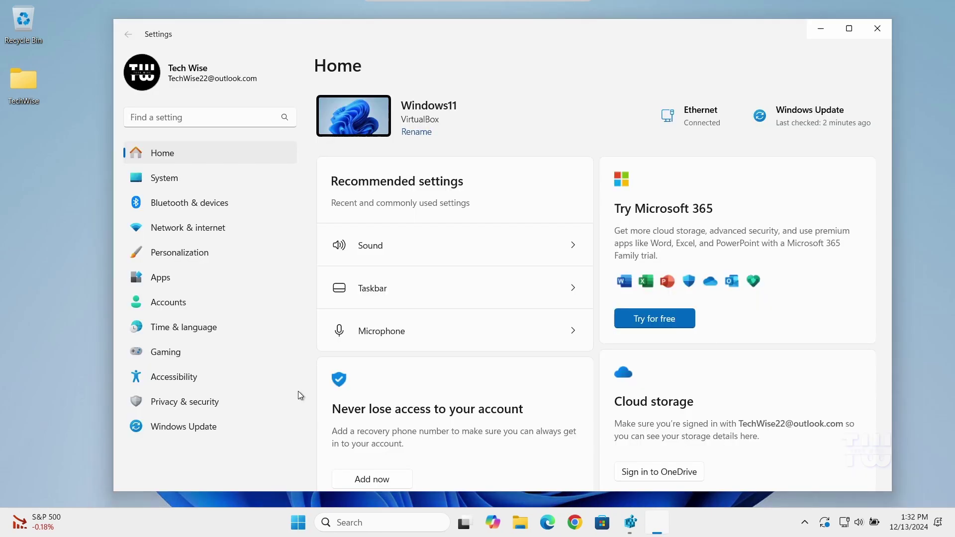
{"action": "left_click", "coordinate": [221, 425]}
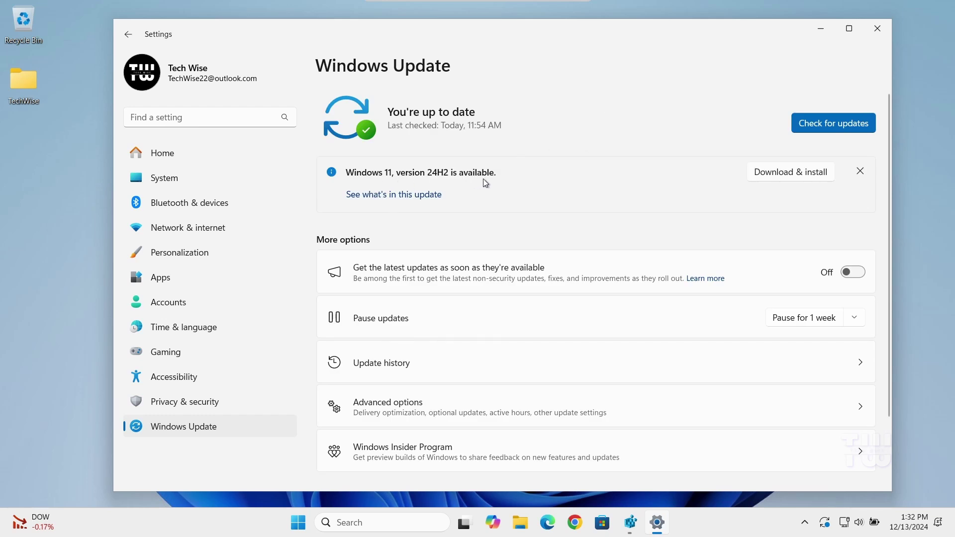
{"action": "left_click", "coordinate": [757, 176]}
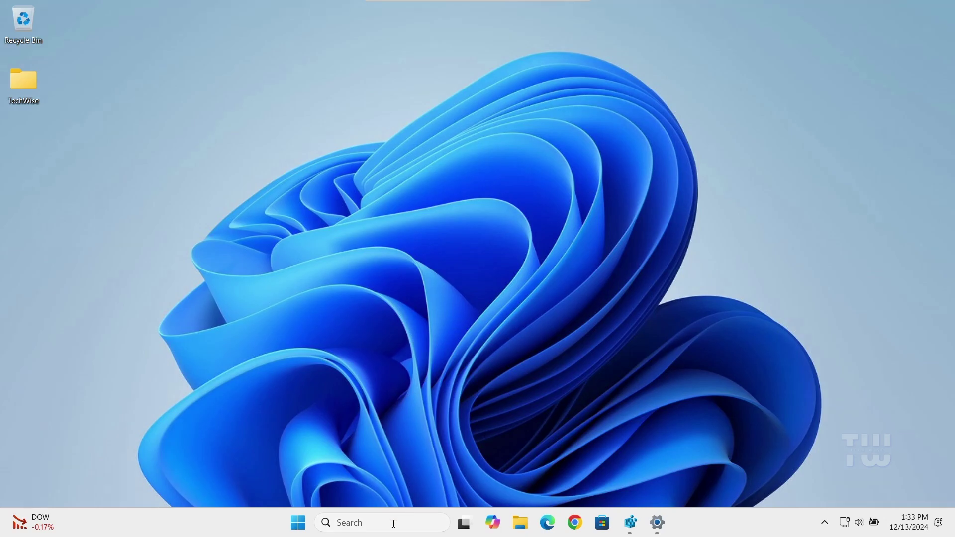
Step: Run winver from taskbar search to show the Windows version, 24H2 build 26100.2033
{"action": "left_click", "coordinate": [393, 522]}
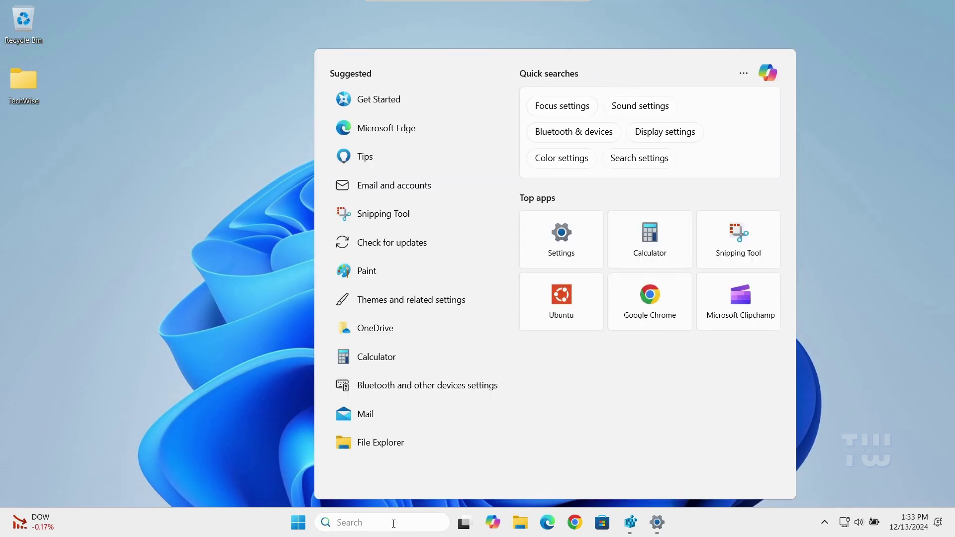
{"action": "type", "text": "winver"}
{"action": "key", "text": "Return"}
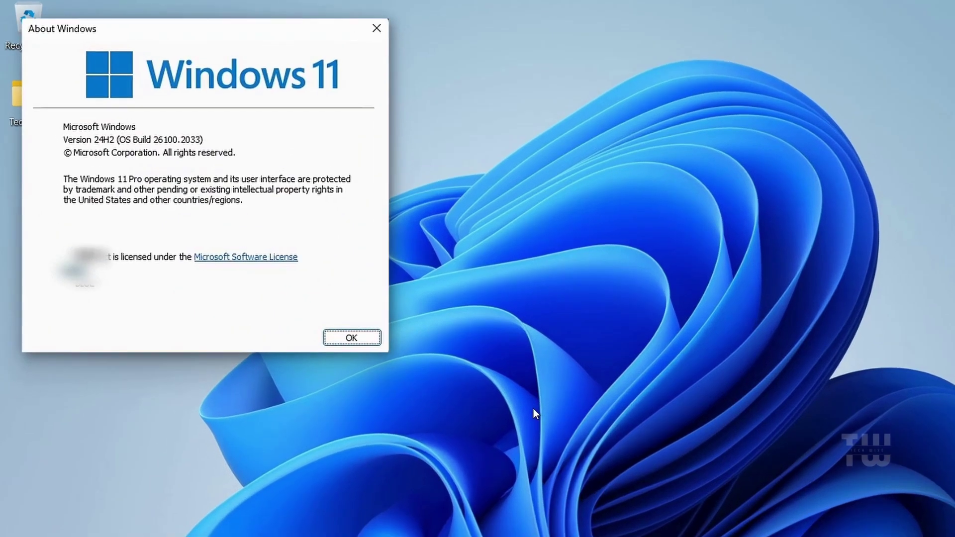